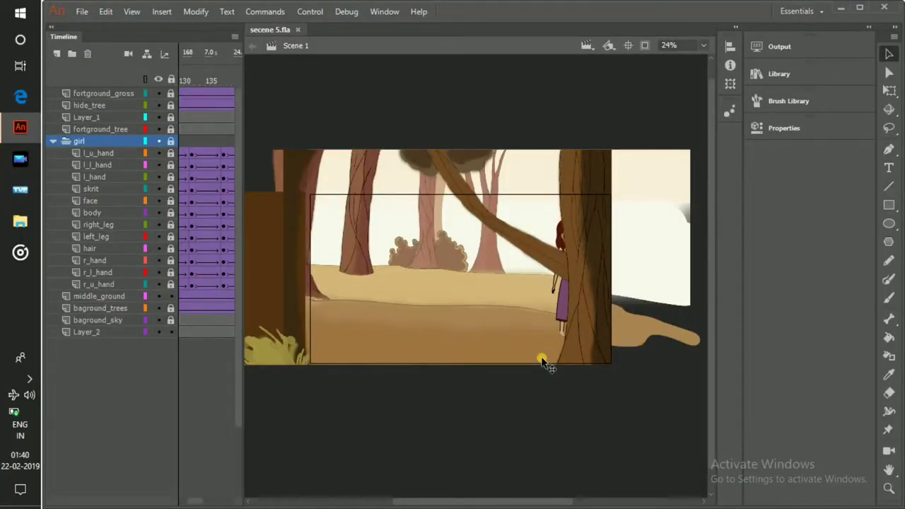
# - Adjust the stage zoom, narrow the timeline frame area, and play the forest scene from frame 1
pyautogui.hotkey('ctrl', '=')
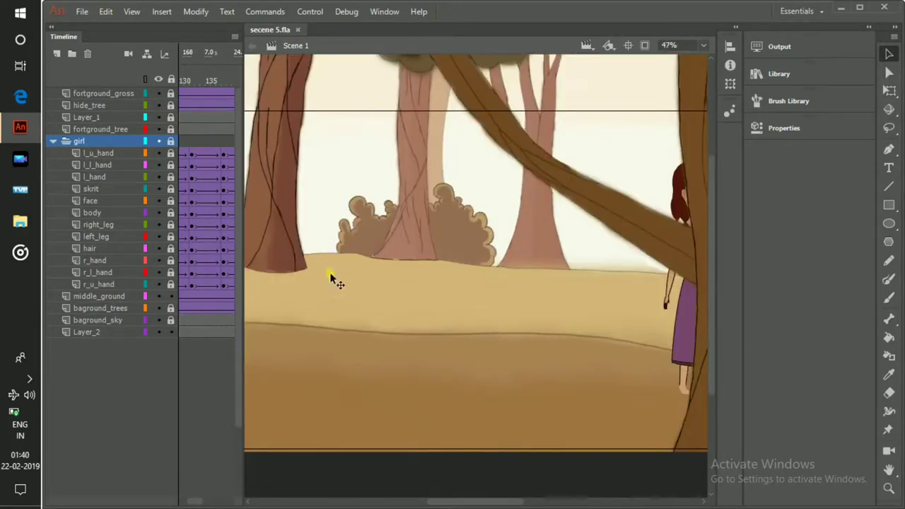
pyautogui.moveTo(241, 319); pyautogui.dragTo(209, 324)
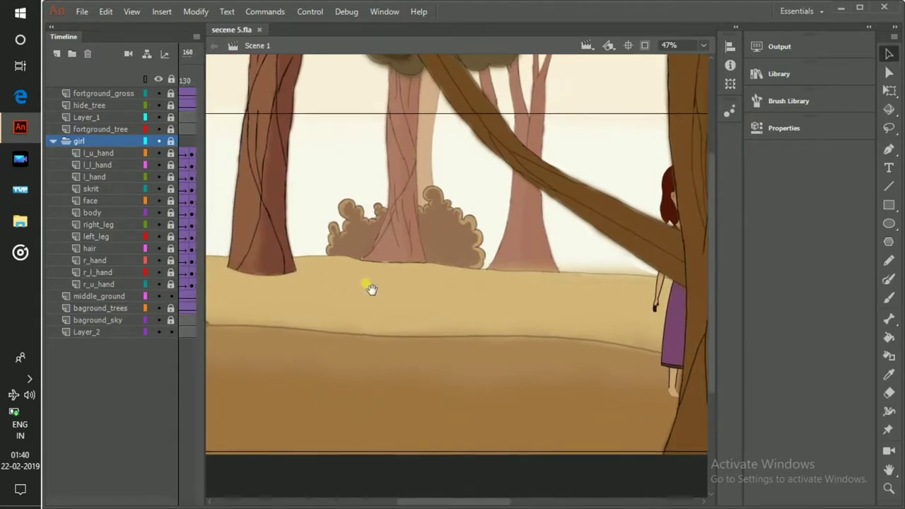
pyautogui.hotkey('ctrl', '-')
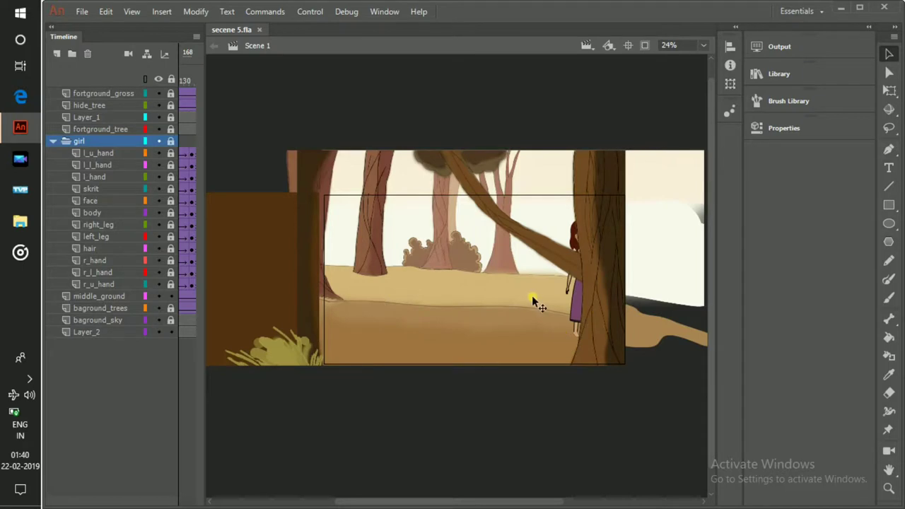
pyautogui.hotkey('ctrl', '=')
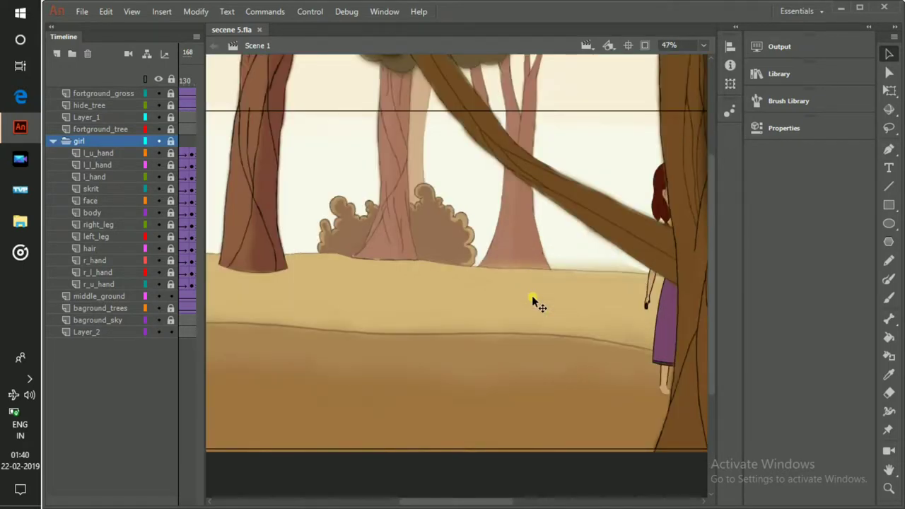
pyautogui.hotkey('ctrl', '1')
pyautogui.hotkey('ctrl', '2')
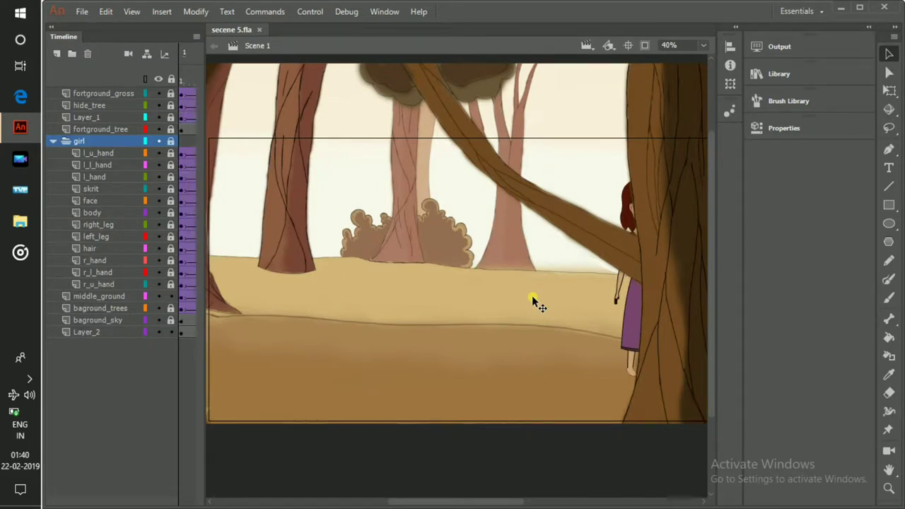
pyautogui.press('Return')
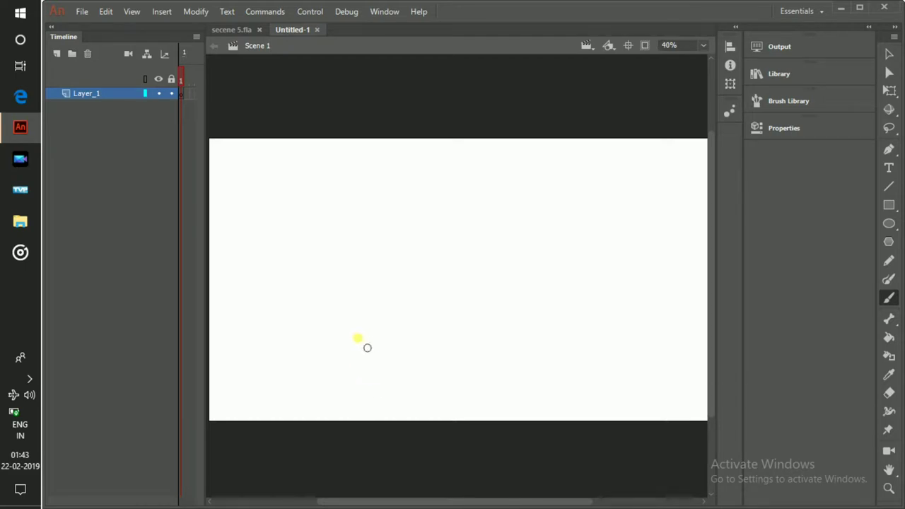
# - Brush a rough brown box outline with a short stroke near its right edge, retracing the bottom boldly
pyautogui.moveTo(366, 347); pyautogui.dragTo(360, 216)
pyautogui.moveTo(370, 347); pyautogui.dragTo(532, 349)
pyautogui.moveTo(355, 220); pyautogui.dragTo(554, 247)
pyautogui.moveTo(534, 360); pyautogui.dragTo(538, 218)
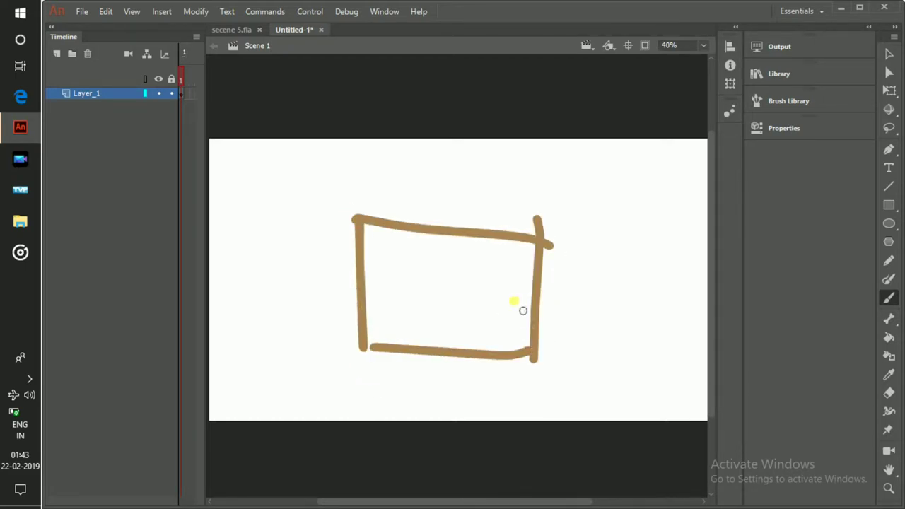
pyautogui.moveTo(500, 305)
pyautogui.mouseDown()
pyautogui.moveTo(518, 321)
pyautogui.moveTo(498, 299)
pyautogui.moveTo(521, 302)
pyautogui.moveTo(510, 358)
pyautogui.moveTo(525, 333)
pyautogui.moveTo(517, 372)
pyautogui.moveTo(487, 388)
pyautogui.mouseUp()
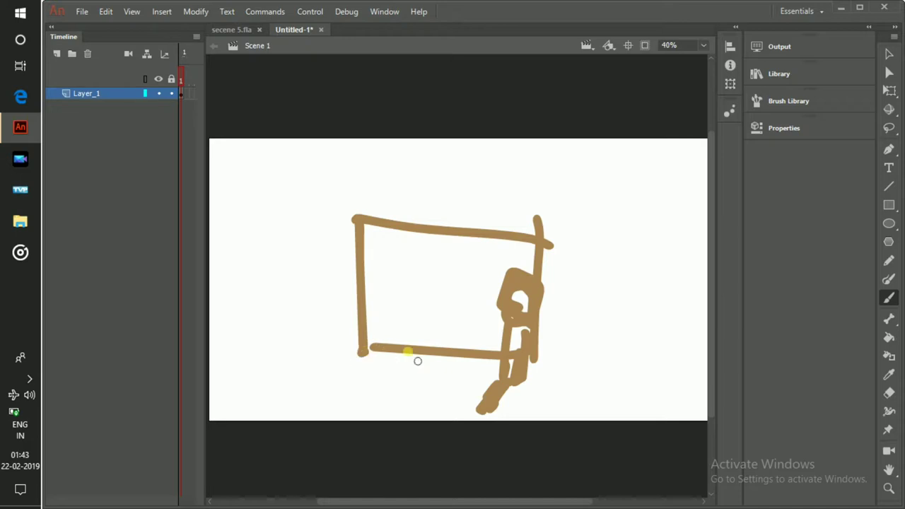
pyautogui.click(365, 341)
pyautogui.moveTo(365, 340)
pyautogui.mouseDown()
pyautogui.moveTo(357, 213)
pyautogui.moveTo(533, 221)
pyautogui.moveTo(531, 349)
pyautogui.mouseUp()
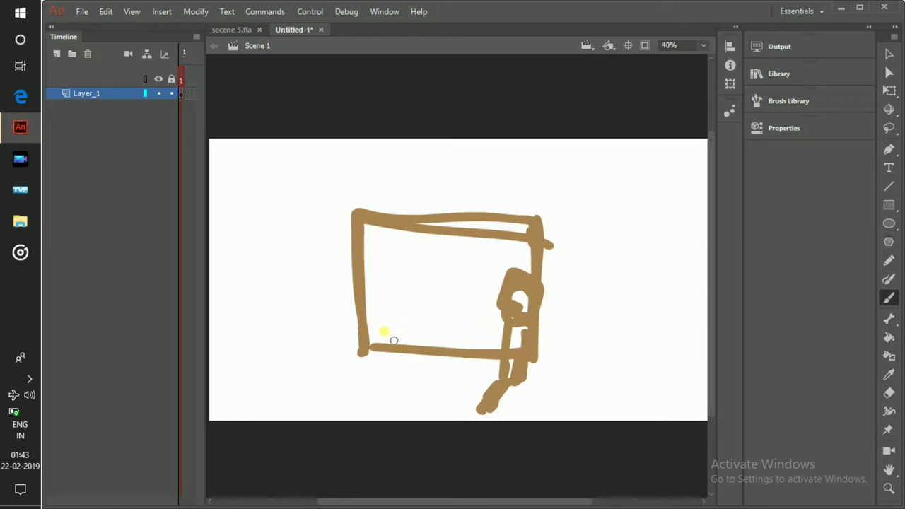
# - Add inner horizontal strokes inside the box and a left-pointing arrow from its corner
pyautogui.moveTo(401, 323)
pyautogui.mouseDown()
pyautogui.moveTo(485, 330)
pyautogui.moveTo(471, 328)
pyautogui.mouseUp()
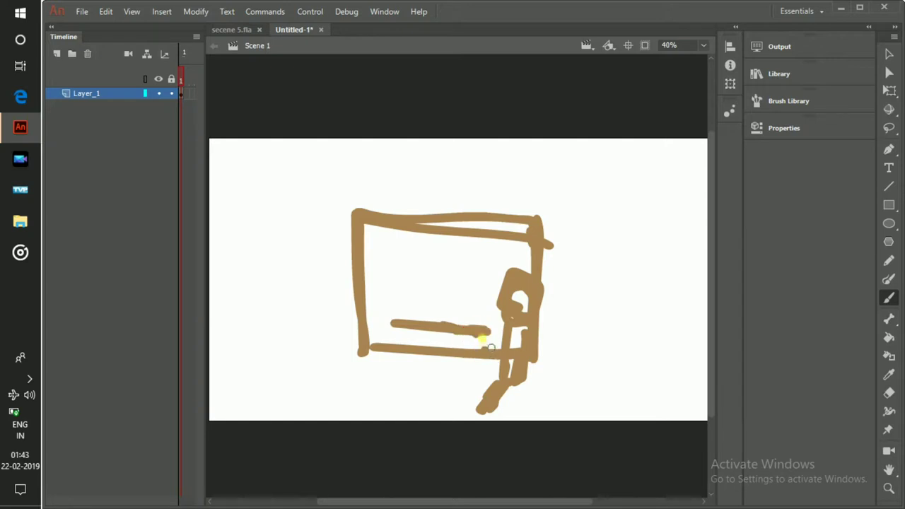
pyautogui.click(416, 327)
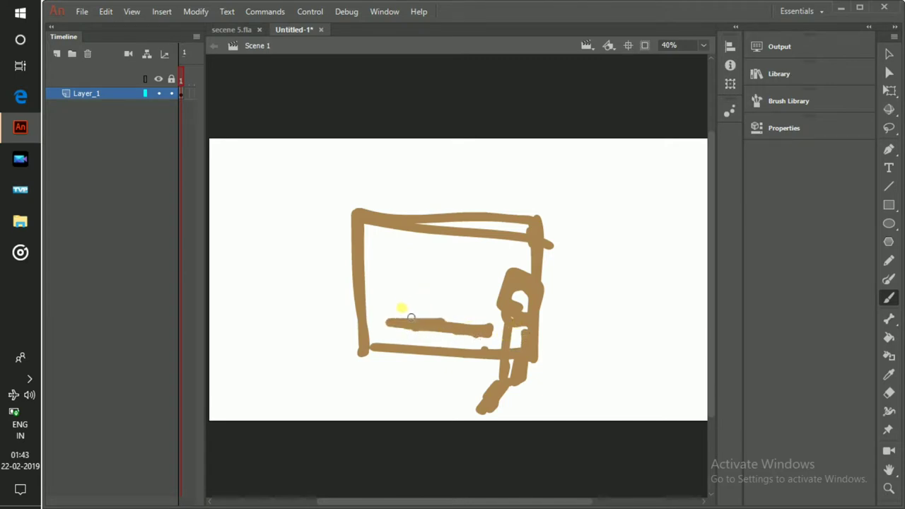
pyautogui.moveTo(427, 307)
pyautogui.mouseDown()
pyautogui.moveTo(403, 307)
pyautogui.moveTo(467, 306)
pyautogui.moveTo(413, 305)
pyautogui.moveTo(438, 275)
pyautogui.moveTo(450, 296)
pyautogui.moveTo(489, 291)
pyautogui.moveTo(470, 305)
pyautogui.mouseUp()
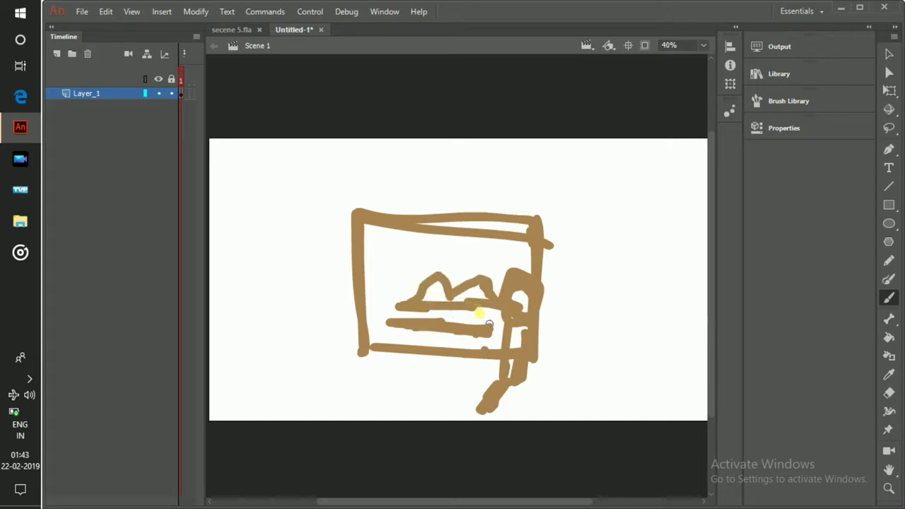
pyautogui.click(429, 353)
pyautogui.click(280, 345)
pyautogui.moveTo(359, 353)
pyautogui.mouseDown()
pyautogui.moveTo(281, 348)
pyautogui.moveTo(290, 360)
pyautogui.mouseUp()
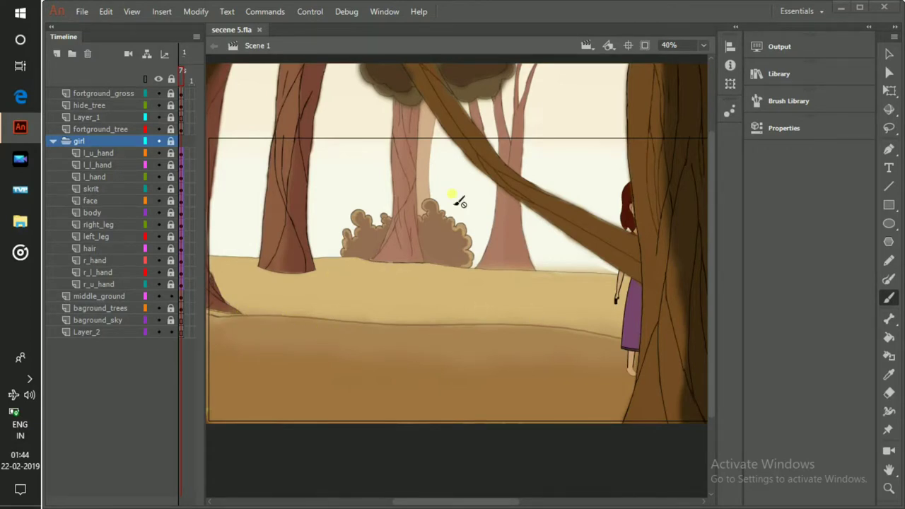
# - Open File Explorer on Quick access over the forest scene
pyautogui.press('super+e')
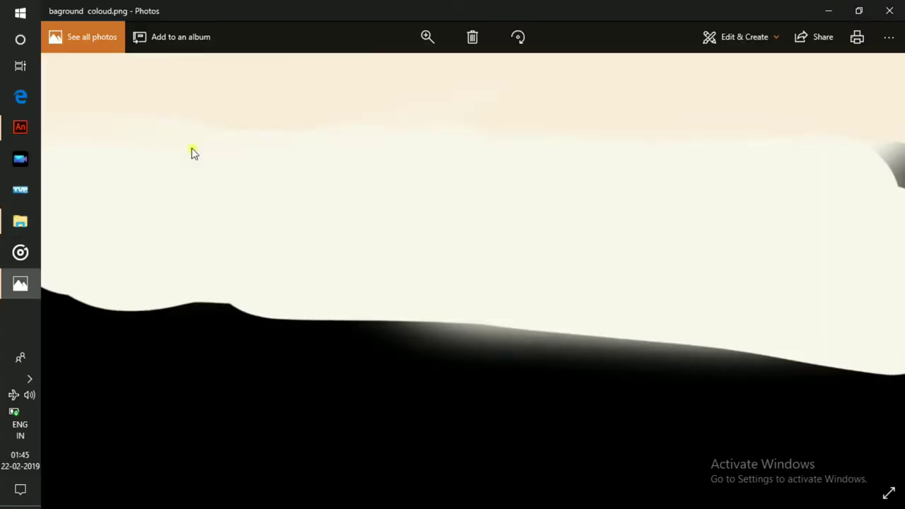
# - Step through the layer images in Photos up to middleground trees, then close the viewer
pyautogui.press('Right')
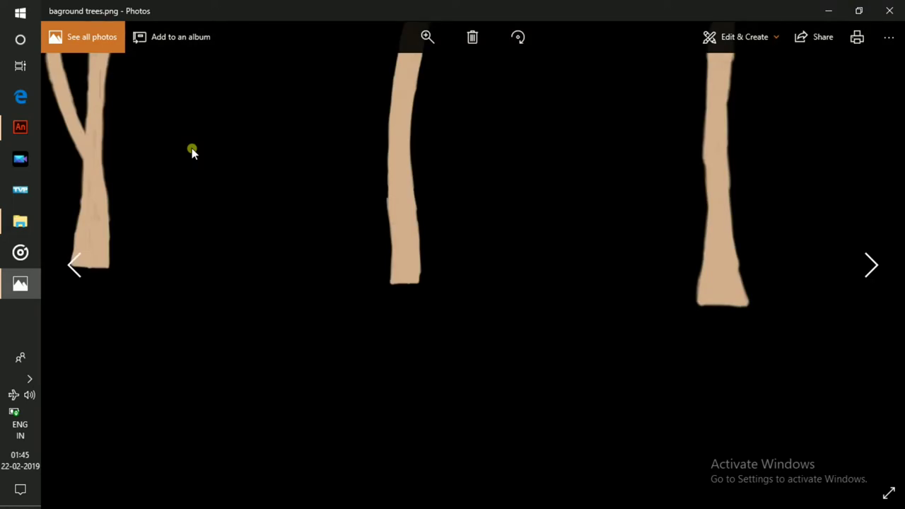
pyautogui.press('Right')
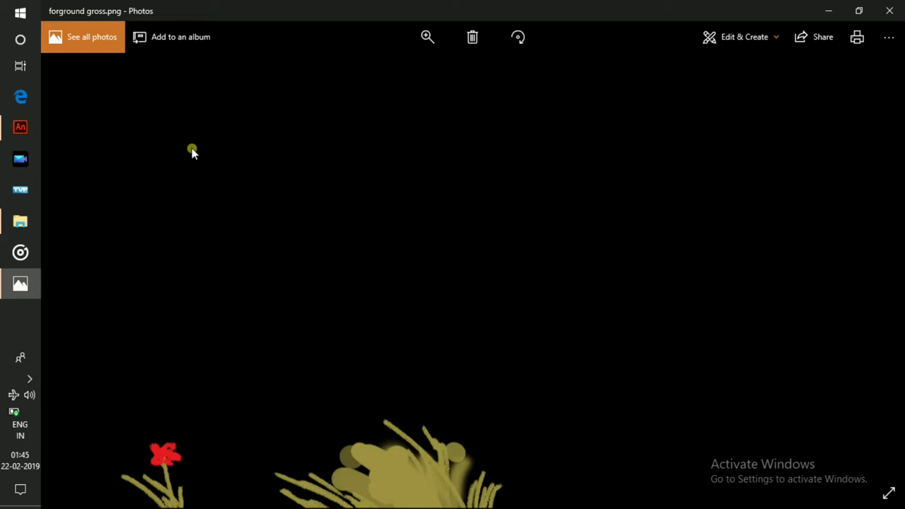
pyautogui.press('Right')
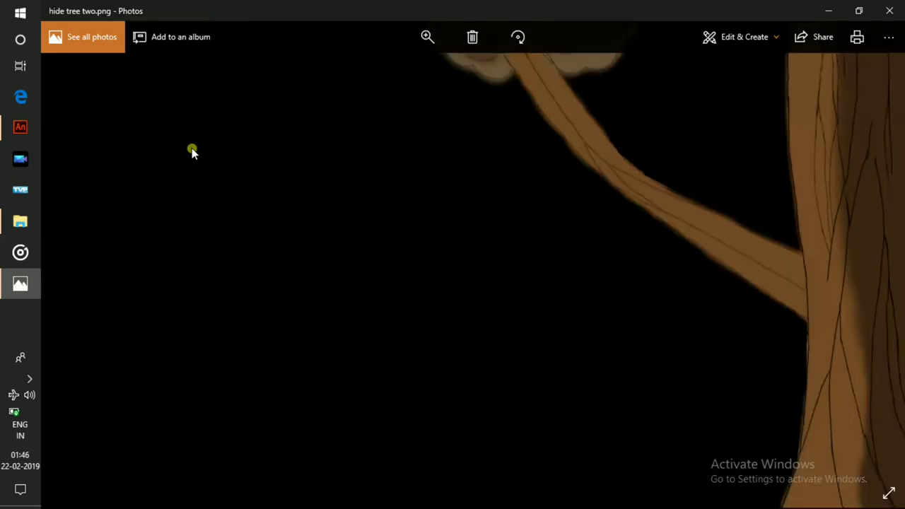
pyautogui.press('Left')
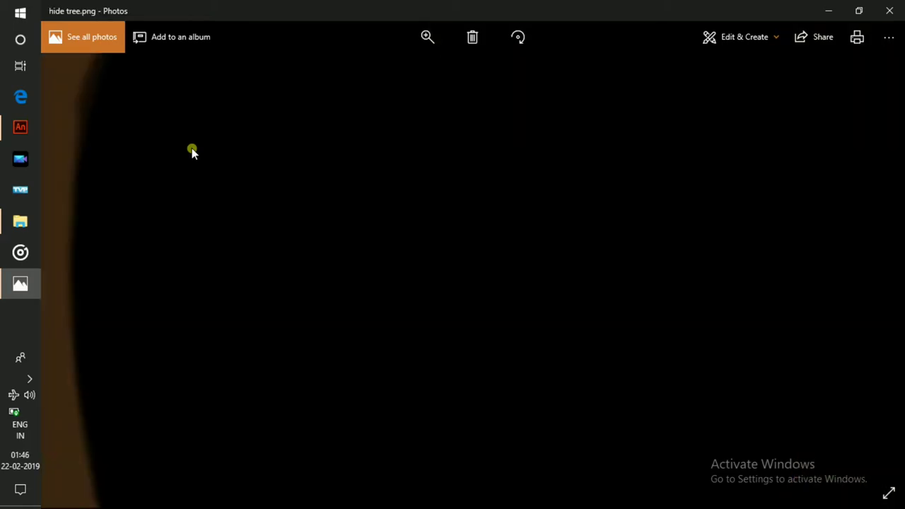
pyautogui.press('Right')
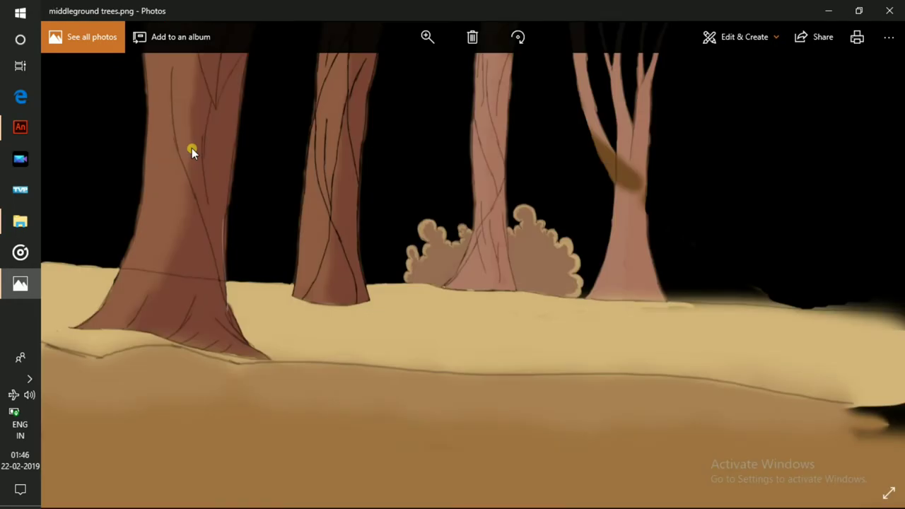
pyautogui.click(890, 10)
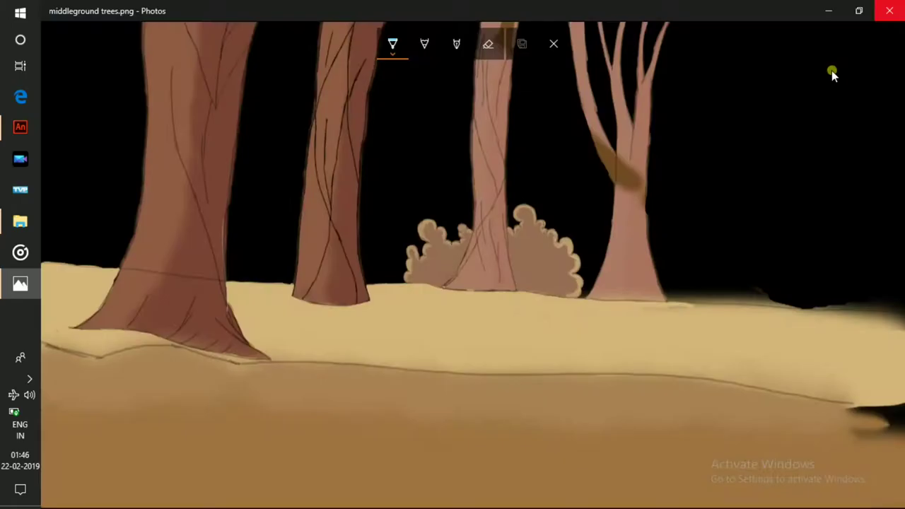
pyautogui.click(19, 128)
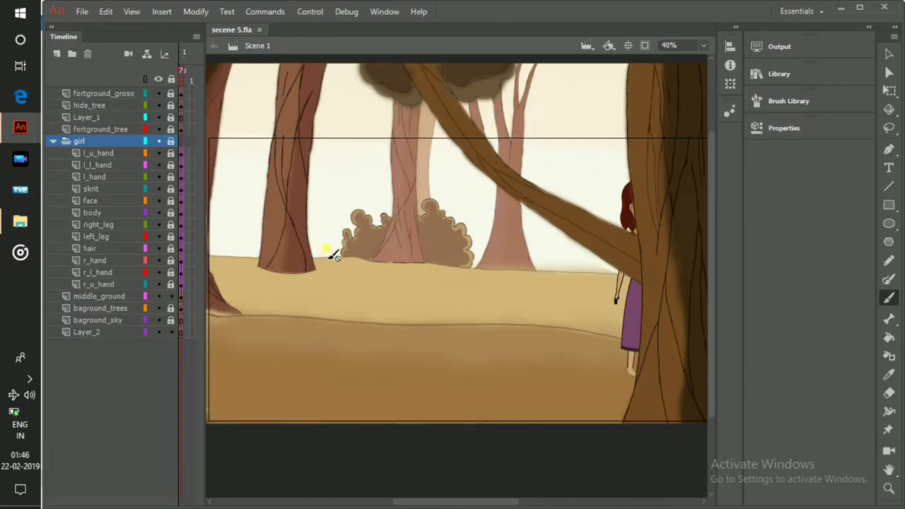
# - Use the File menu for the blank Untitled-2 document, then bring up the image folder window
pyautogui.scroll(-3, 354, 234)
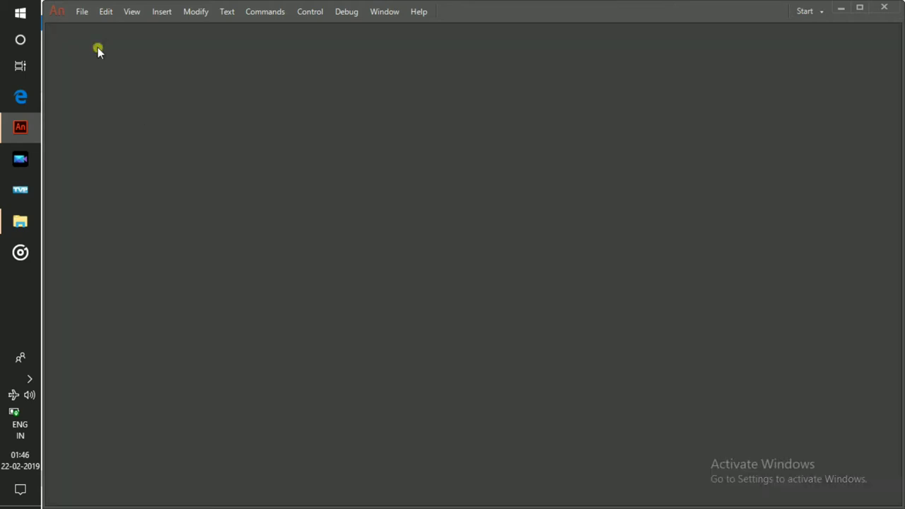
pyautogui.click(82, 11)
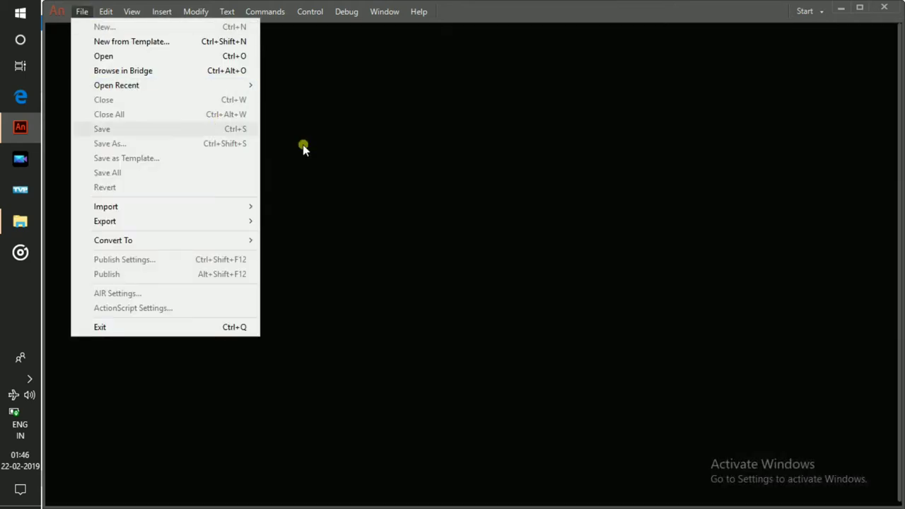
pyautogui.click(494, 95)
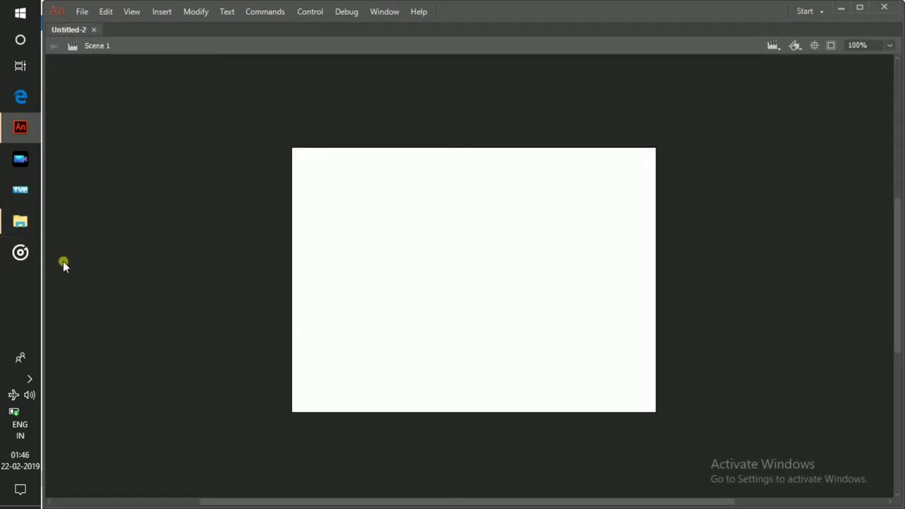
pyautogui.click(21, 225)
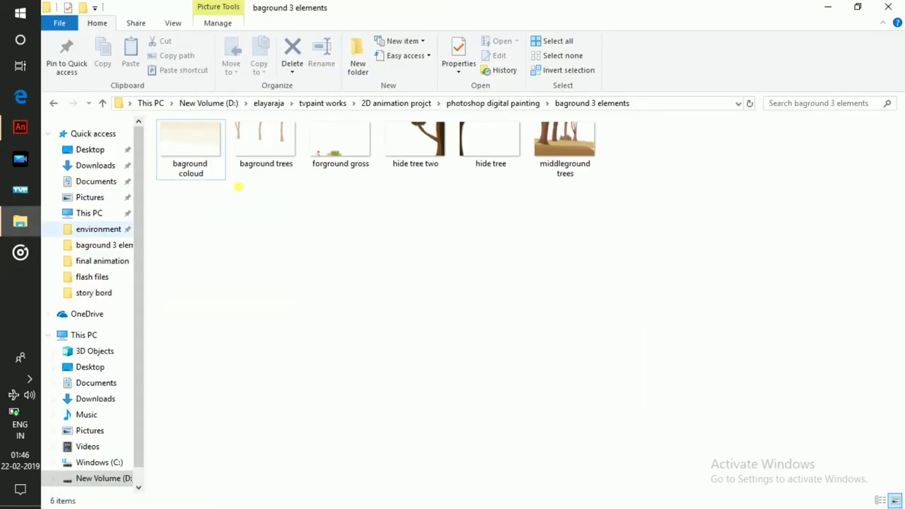
# - Drag the bagground coloud image from File Explorer into Animate's Untitled-2 document
pyautogui.moveTo(225, 188); pyautogui.dragTo(139, 151)
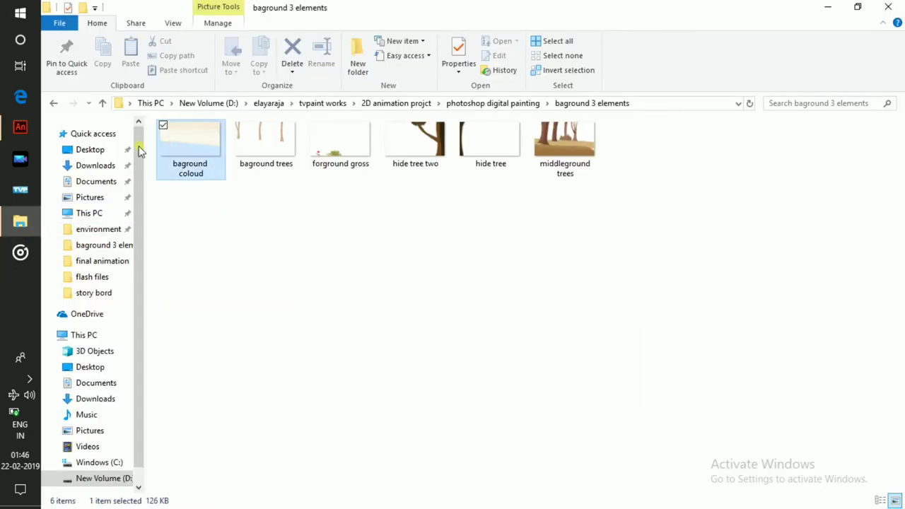
pyautogui.click(19, 127)
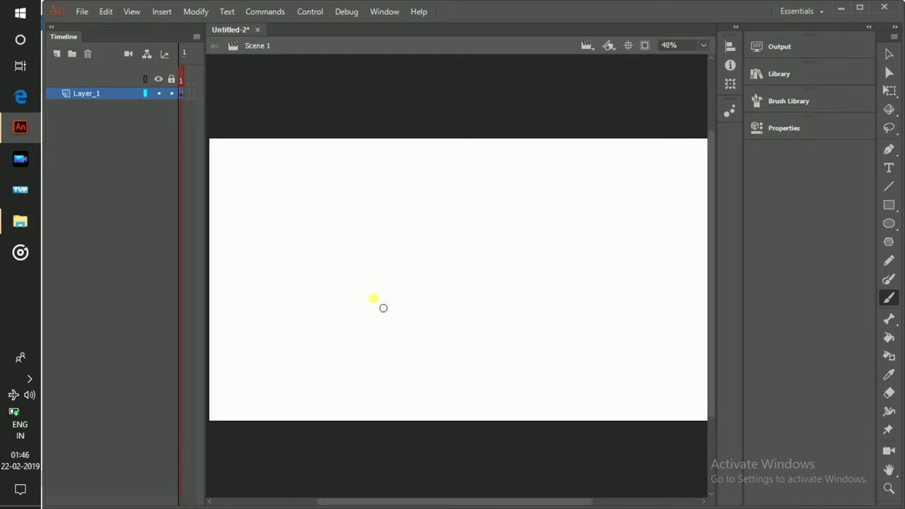
# - Zoom out and Free Transform the sky image larger than the stage on every side
pyautogui.hotkey('ctrl', '-')
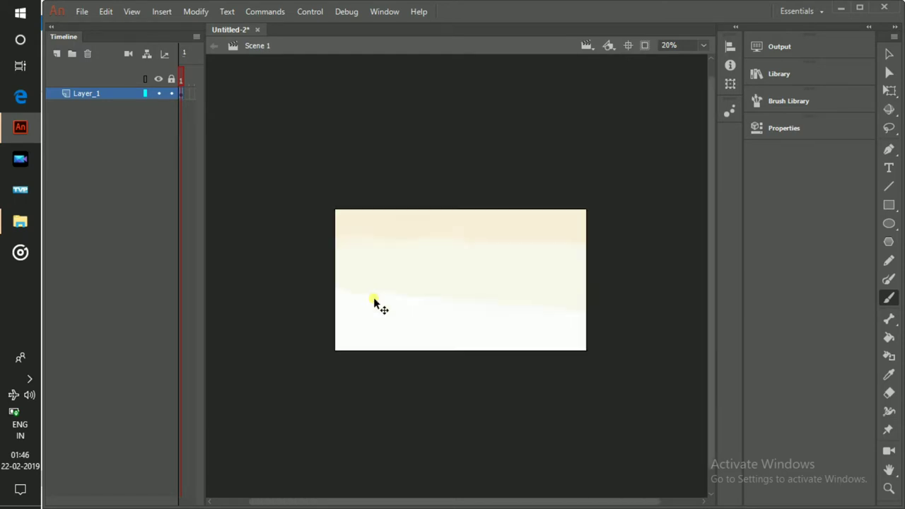
pyautogui.press('q')
pyautogui.click(460, 260)
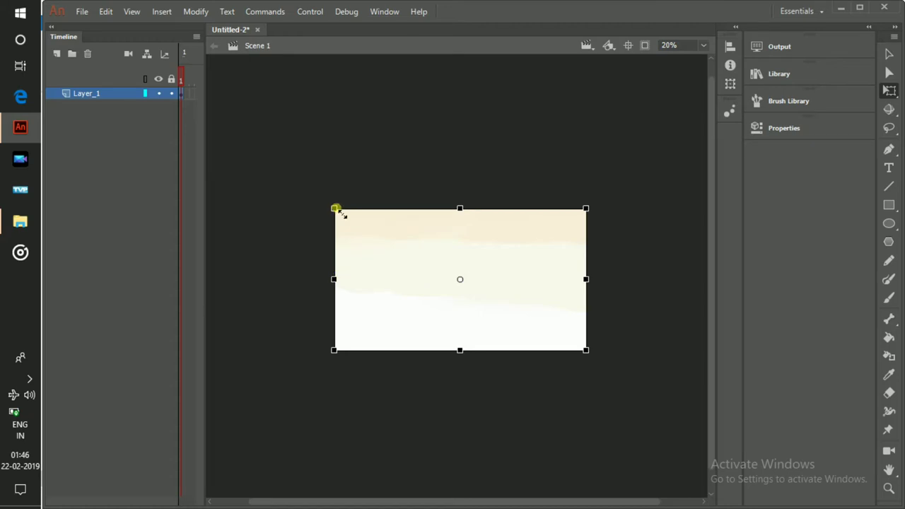
pyautogui.moveTo(335, 210); pyautogui.dragTo(273, 147)
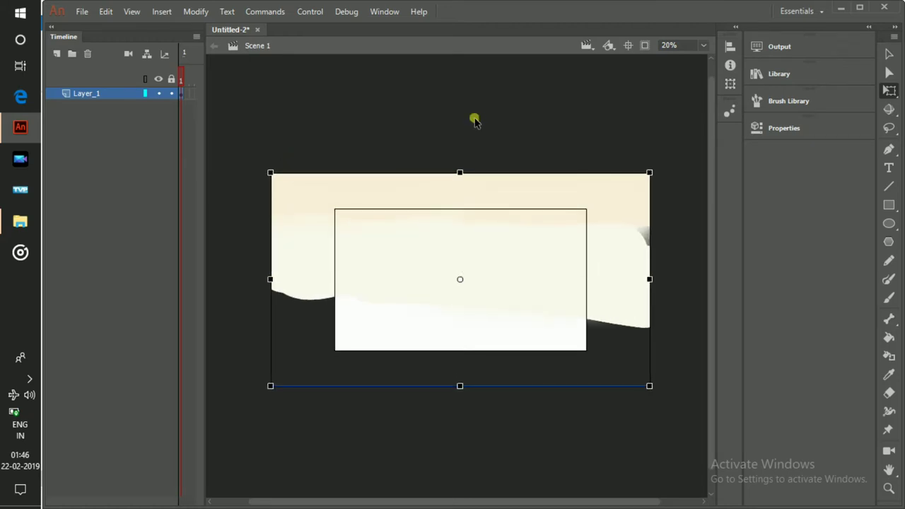
pyautogui.click(467, 127)
pyautogui.click(20, 222)
# - Select the baground trees image in File Explorer and bring it onto the Animate stage
pyautogui.click(281, 151)
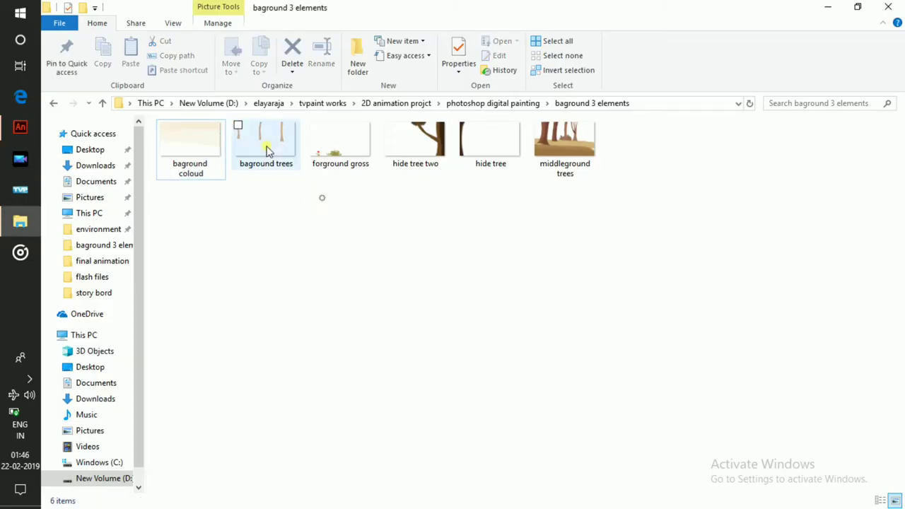
pyautogui.click(579, 146)
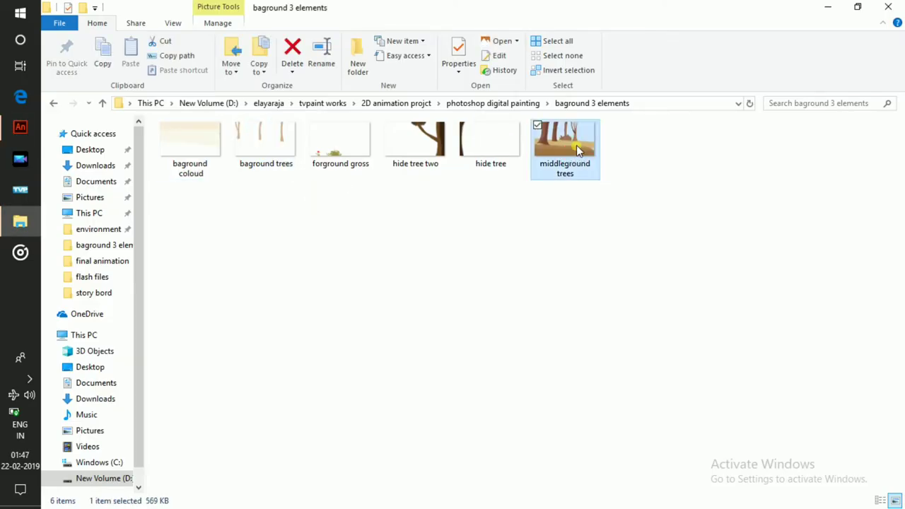
pyautogui.click(241, 146)
pyautogui.click(23, 130)
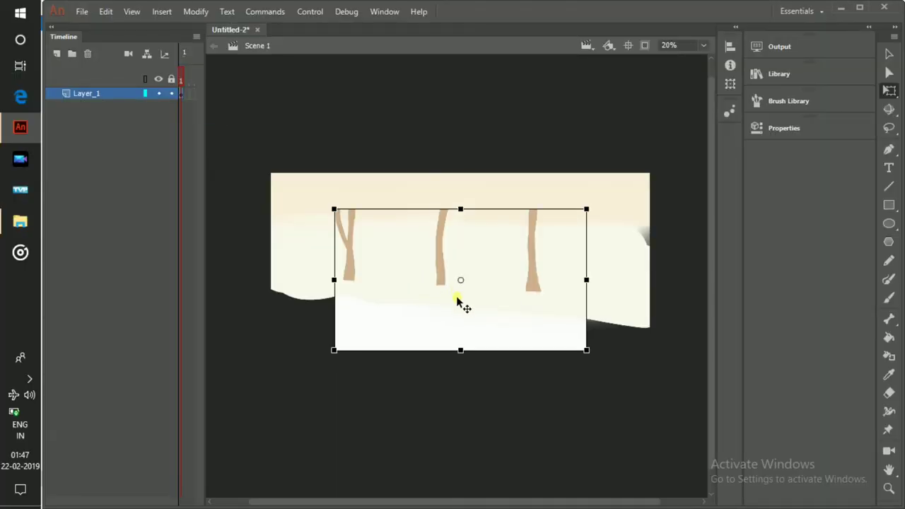
# - Cut the trees image, paste it in place on a new Layer_2, and start scaling it
pyautogui.click(263, 197)
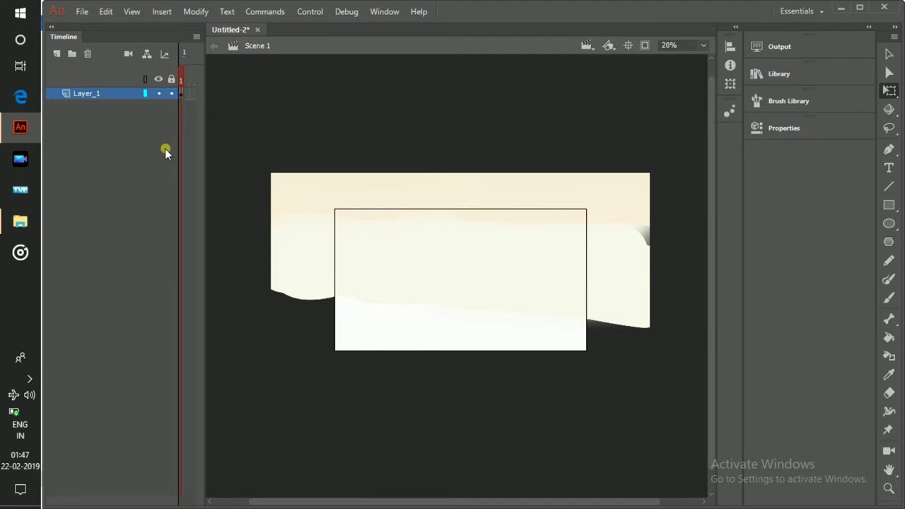
pyautogui.click(59, 54)
pyautogui.click(434, 279)
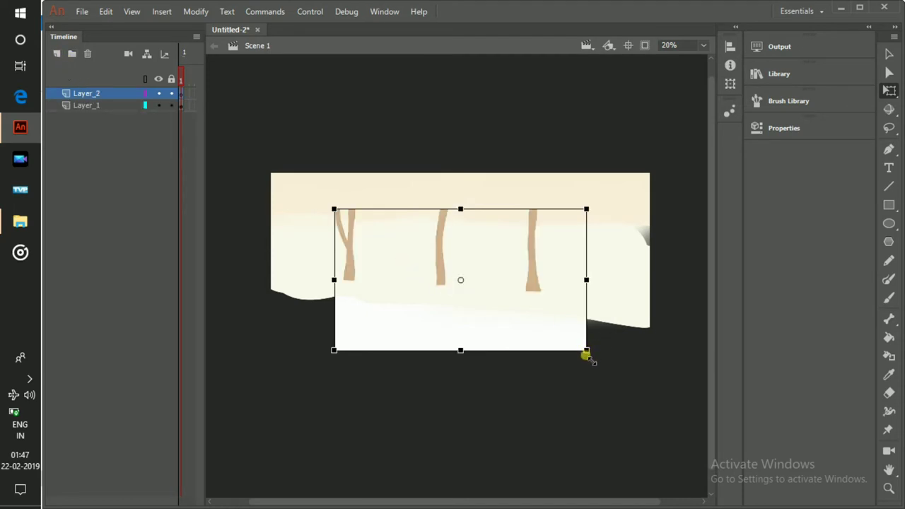
pyautogui.moveTo(587, 353)
pyautogui.mouseDown()
pyautogui.moveTo(630, 374)
pyautogui.moveTo(587, 351)
pyautogui.mouseUp()
# - Scale the trees past the stage edges, then drag middleground trees from File Explorer into Animate
pyautogui.moveTo(331, 208); pyautogui.dragTo(271, 172)
pyautogui.click(398, 145)
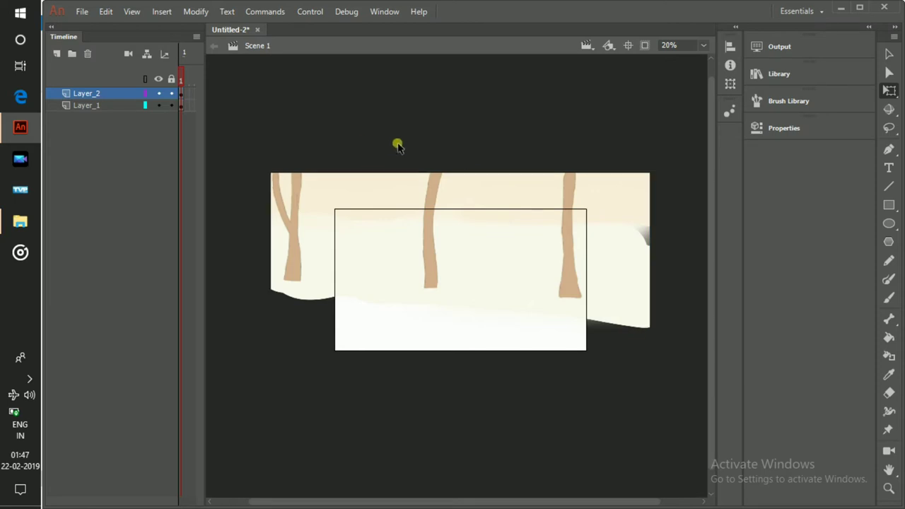
pyautogui.click(20, 222)
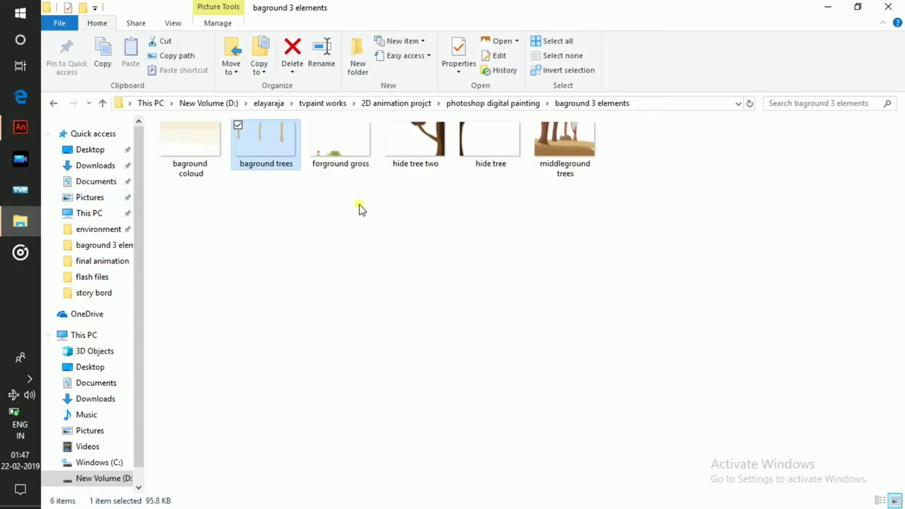
pyautogui.click(422, 148)
pyautogui.moveTo(566, 152); pyautogui.dragTo(463, 290)
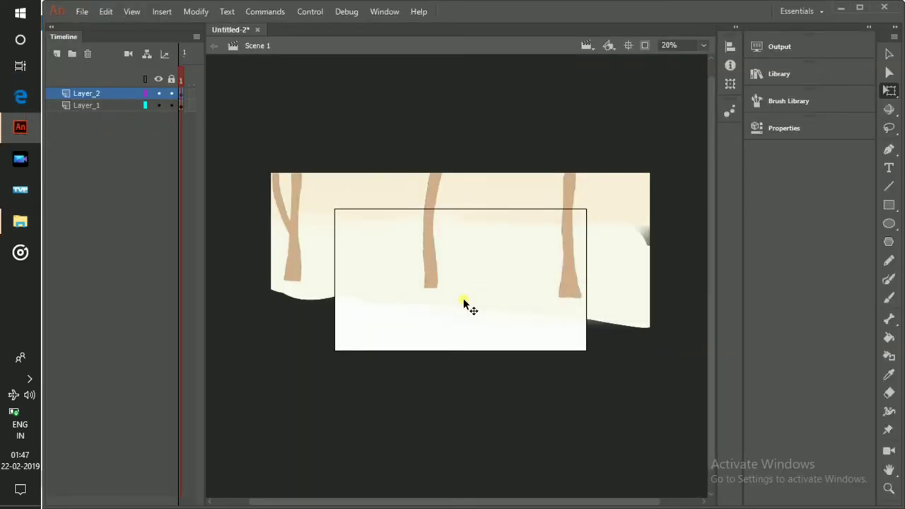
# - Move the dropped forest image onto a new Layer_3 by cutting and pasting it in place
pyautogui.hotkey('ctrl', 'z')
pyautogui.click(57, 54)
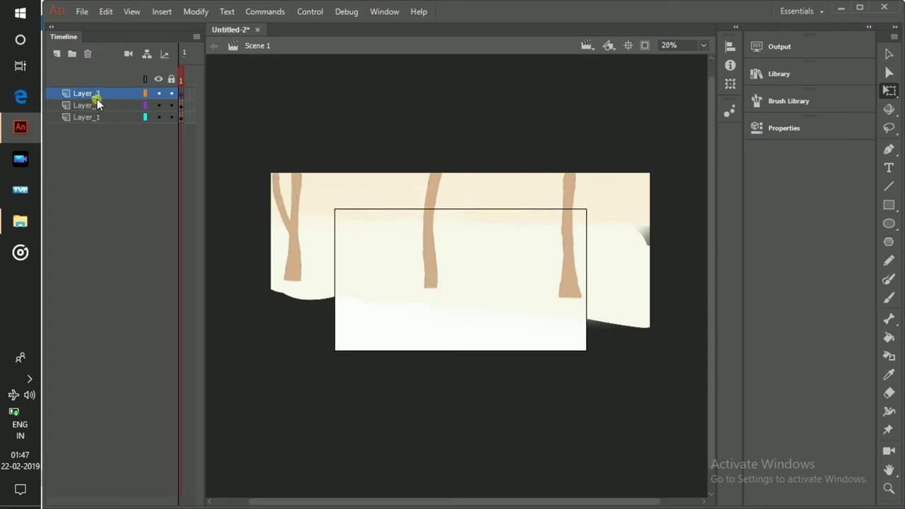
pyautogui.doubleClick(97, 100)
pyautogui.click(354, 394)
pyautogui.hotkey('ctrl', 'v')
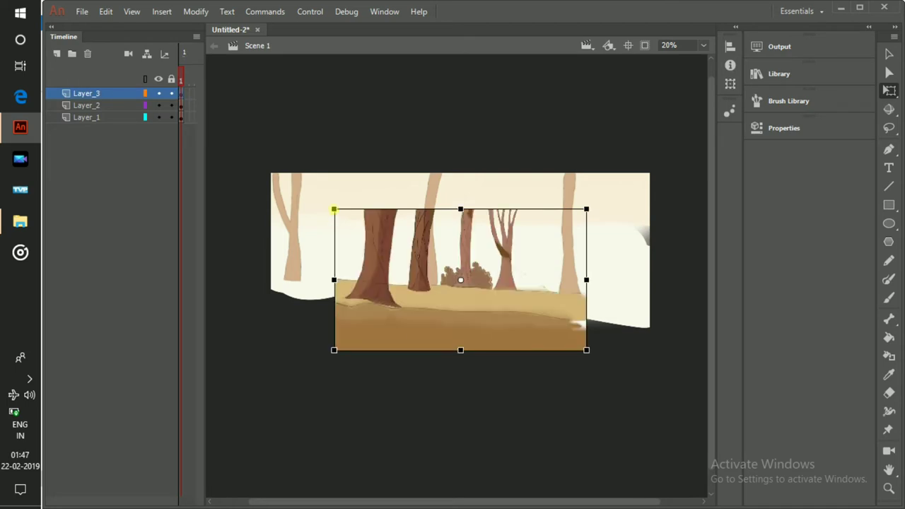
# - Scale the forest up to overfill the stage, then undock the Timeline panel
pyautogui.moveTo(334, 210); pyautogui.dragTo(256, 174)
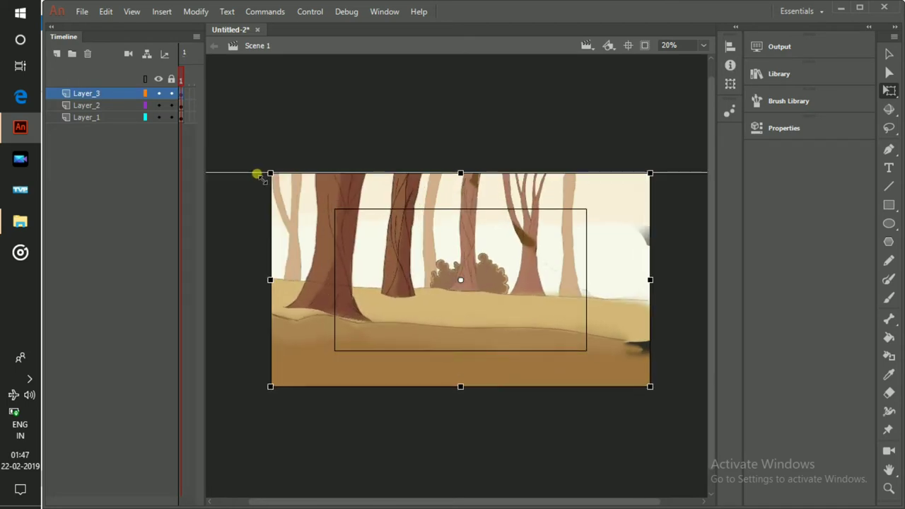
pyautogui.click(400, 134)
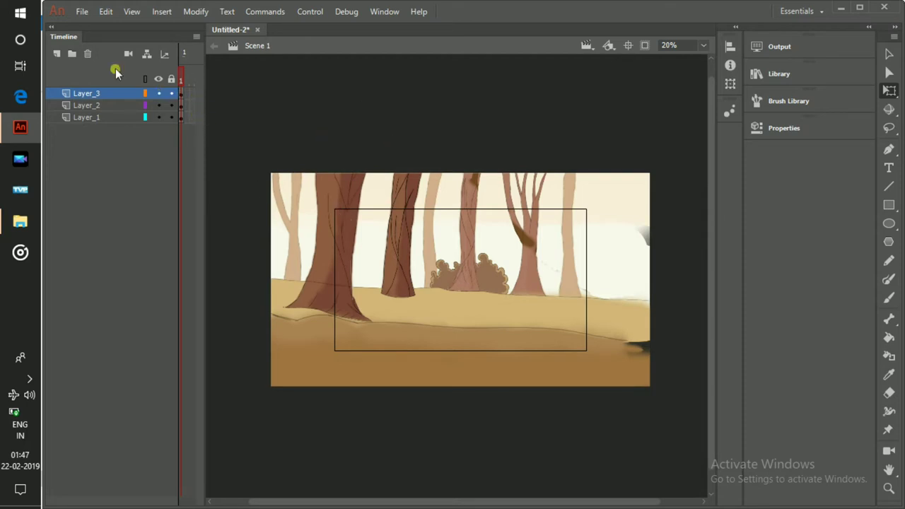
pyautogui.moveTo(89, 30); pyautogui.dragTo(345, 507)
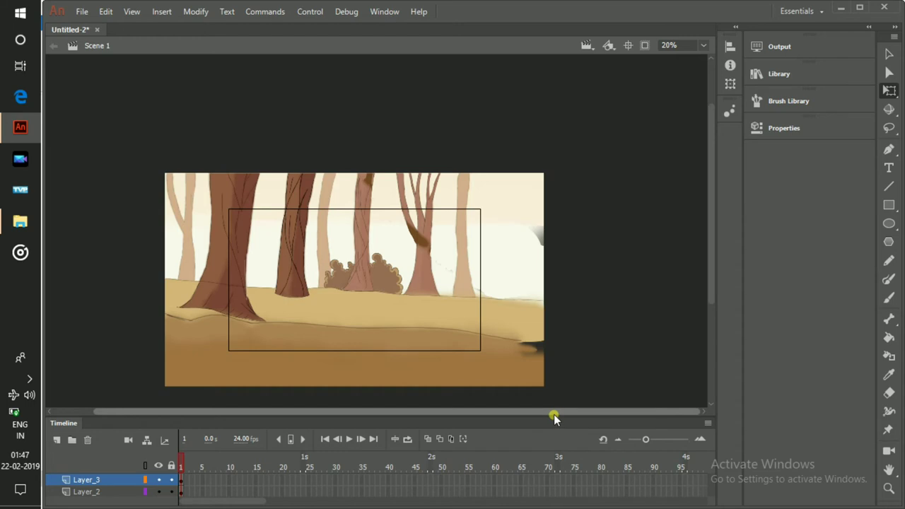
# - Heighten the bottom timeline, shift the forest right to the stage's left edge, and select frame 25
pyautogui.moveTo(558, 418); pyautogui.dragTo(560, 418)
pyautogui.moveTo(562, 386); pyautogui.dragTo(562, 374)
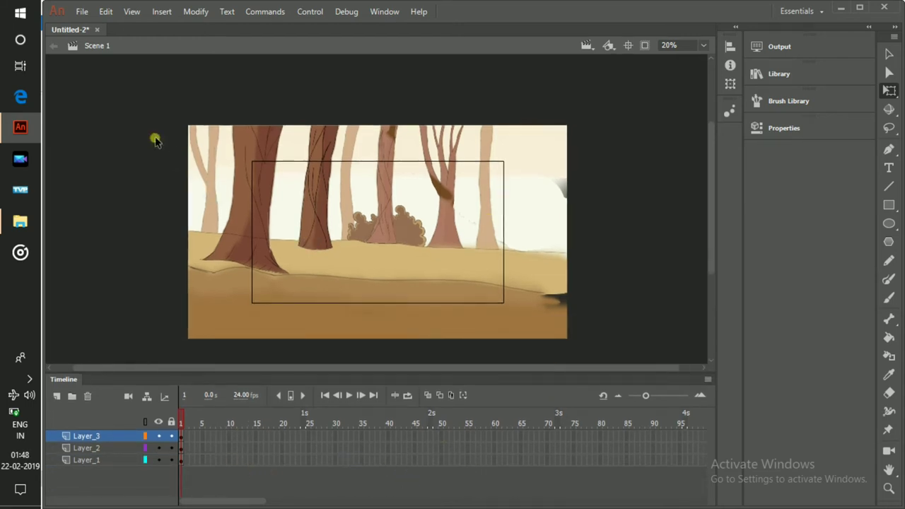
pyautogui.moveTo(153, 107); pyautogui.dragTo(616, 359)
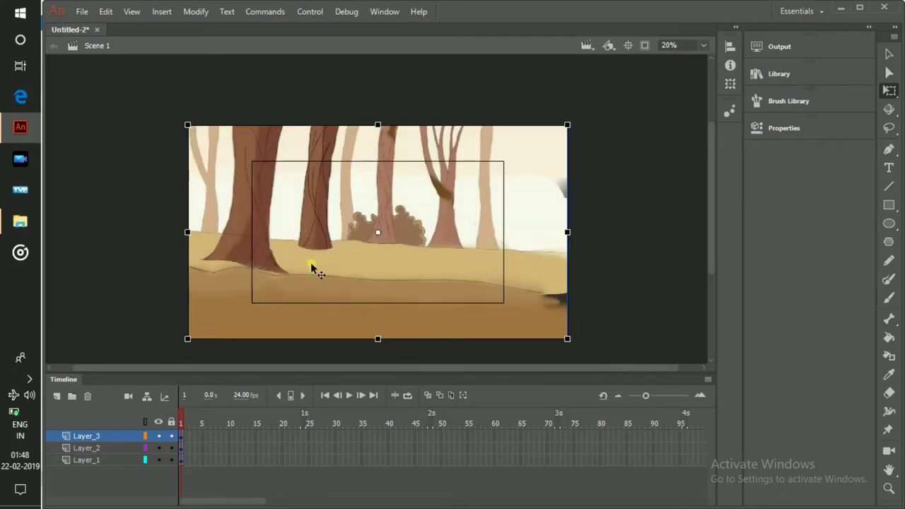
pyautogui.moveTo(226, 268); pyautogui.dragTo(305, 278)
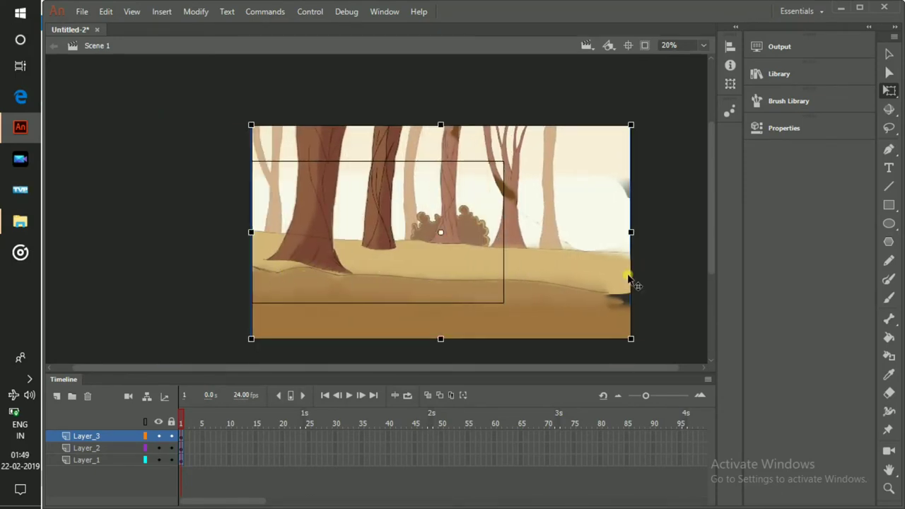
pyautogui.click(507, 358)
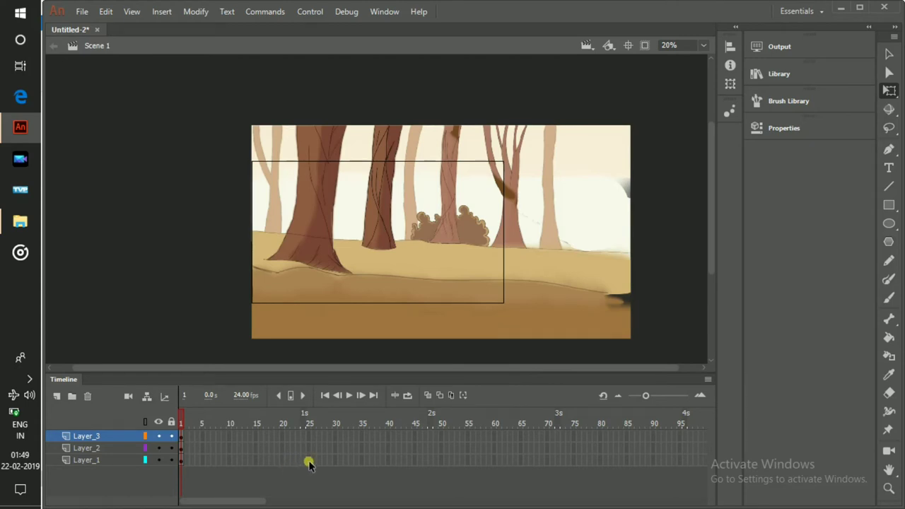
pyautogui.moveTo(310, 462); pyautogui.dragTo(307, 434)
# - Insert keyframes at frame 25 on all three layers
pyautogui.press('F6')
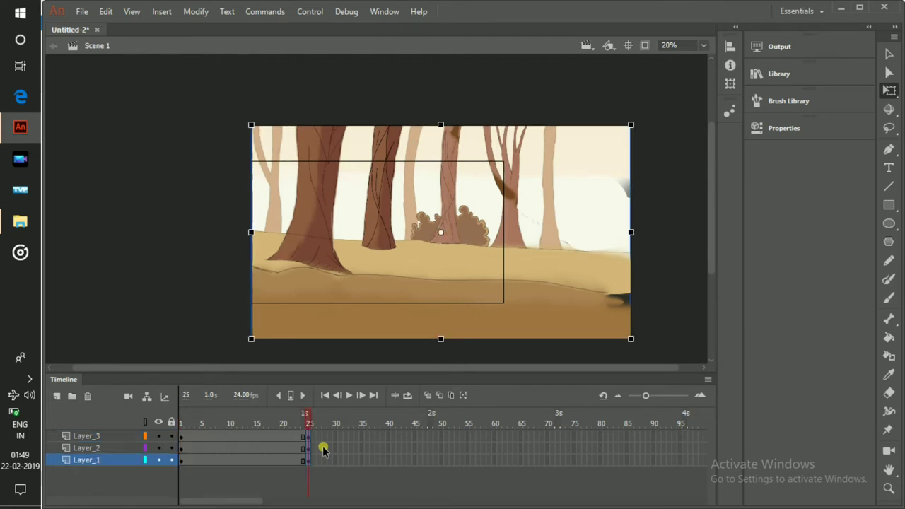
pyautogui.click(308, 423)
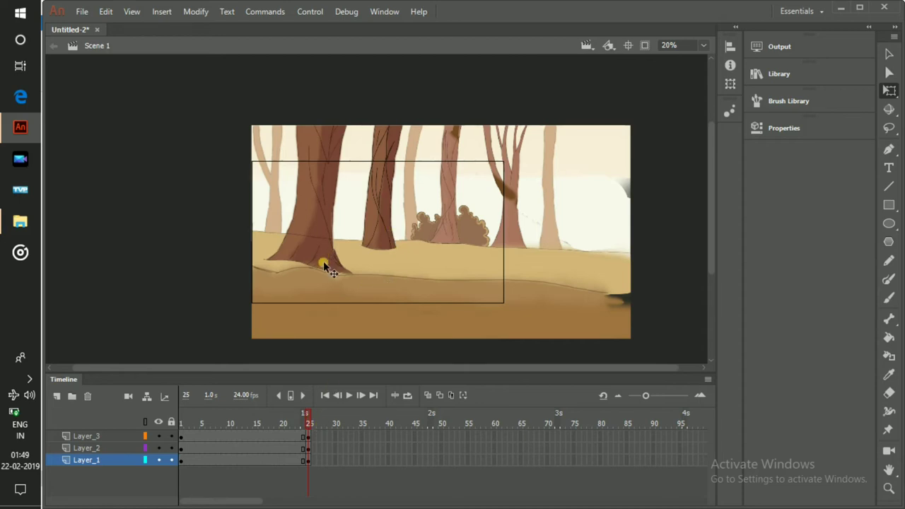
pyautogui.click(556, 202)
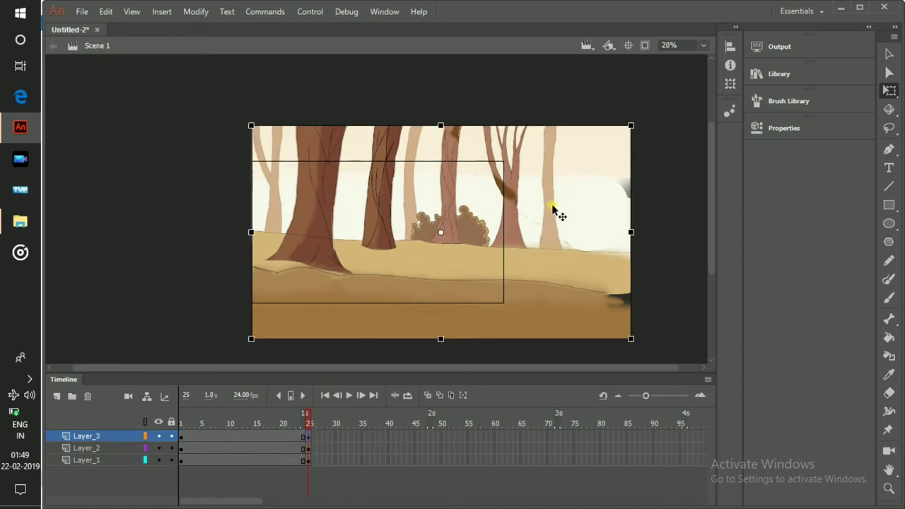
pyautogui.click(627, 171)
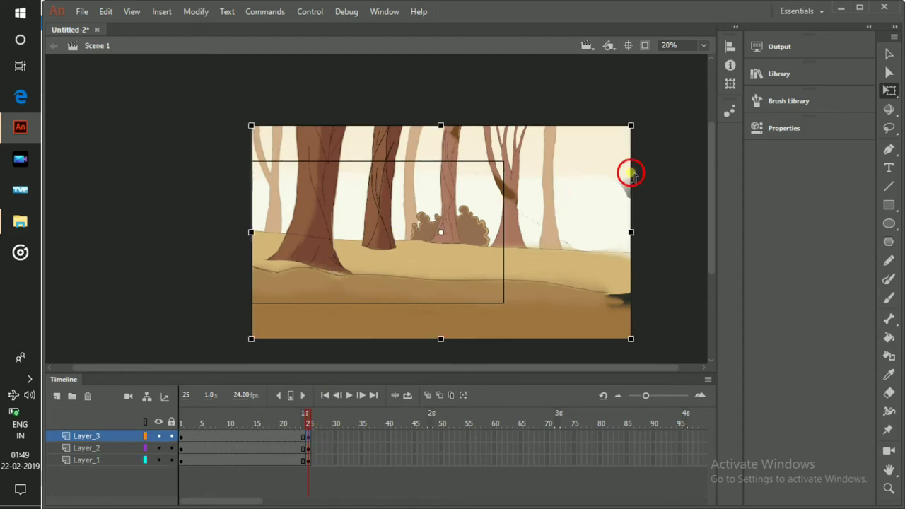
# - Briefly hide and reshow Layer_1 and Layer_2, then select frame 25 on Layer_2
pyautogui.click(159, 461)
pyautogui.click(161, 462)
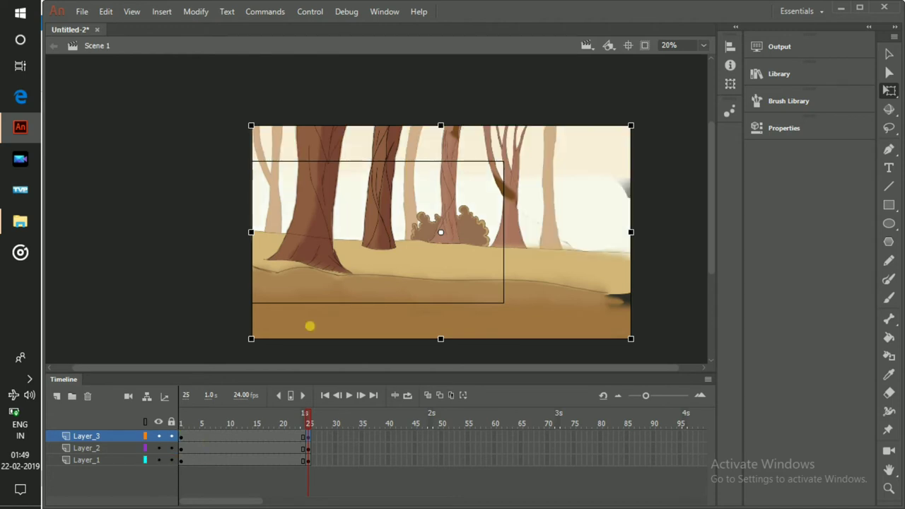
pyautogui.click(160, 449)
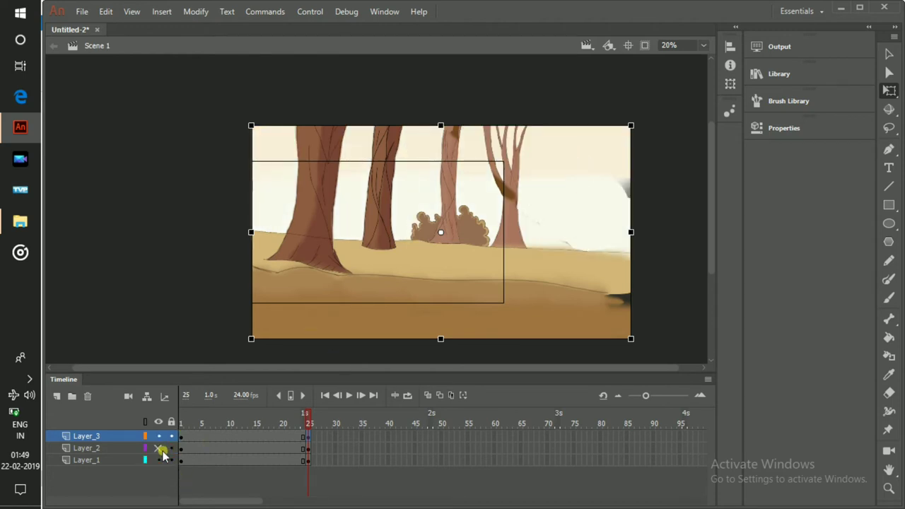
pyautogui.click(162, 450)
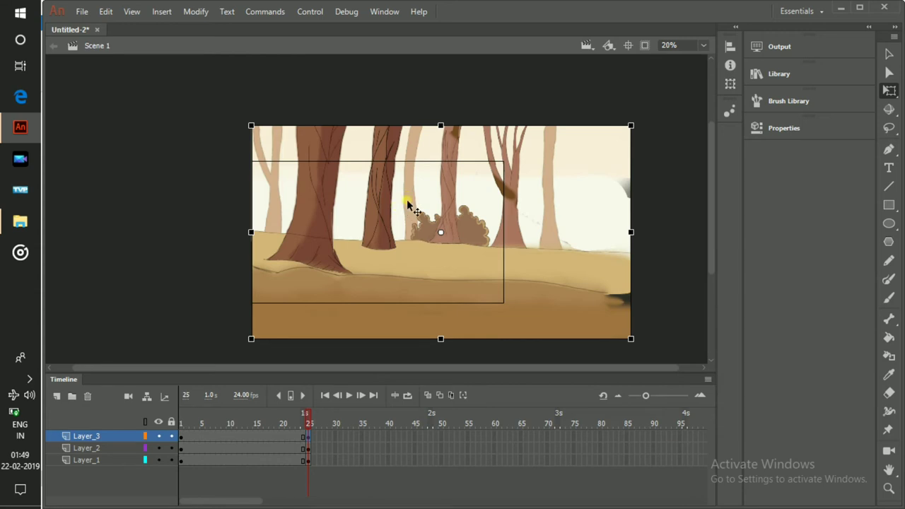
pyautogui.click(138, 450)
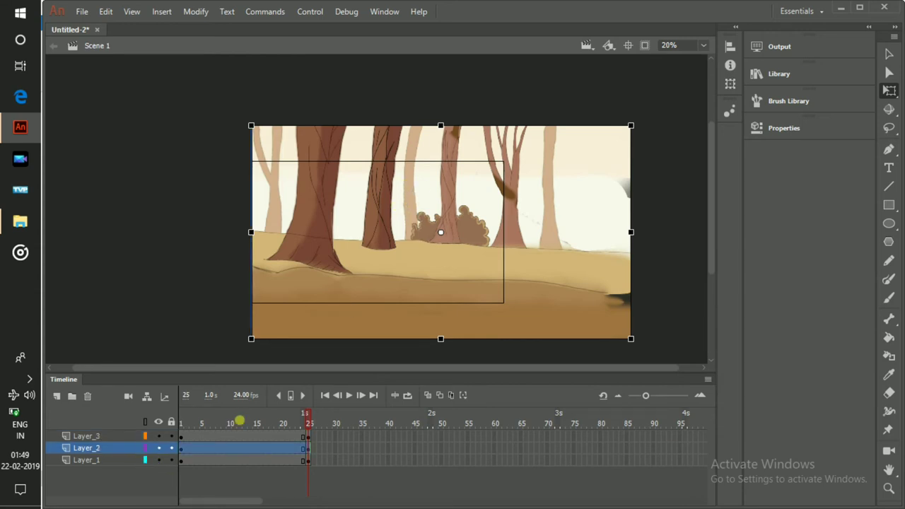
pyautogui.click(309, 460)
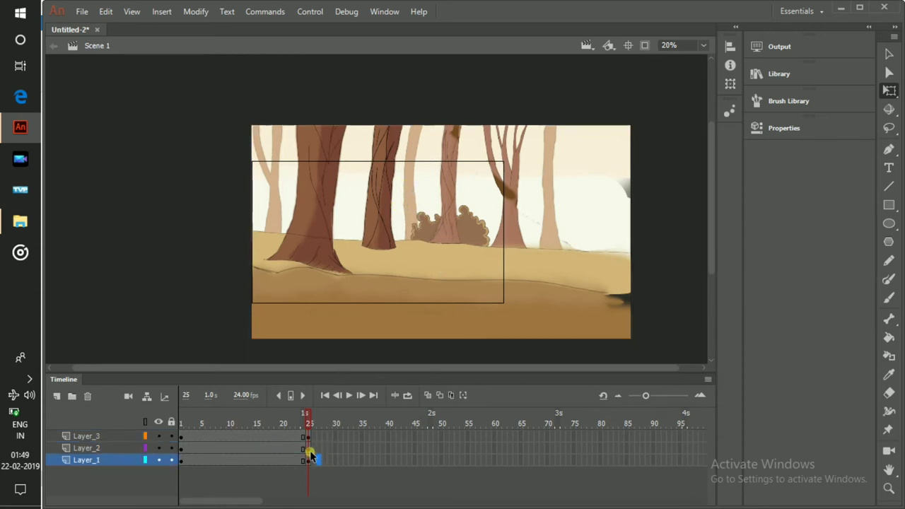
pyautogui.click(309, 449)
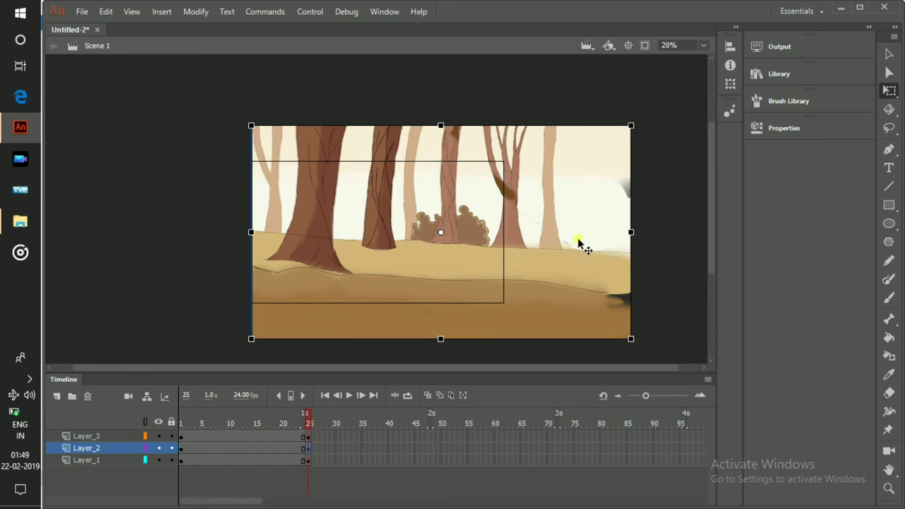
# - Try shifting the Layer_3 forest left, undo both moves, and hide Layer_3
pyautogui.moveTo(561, 233); pyautogui.dragTo(521, 237)
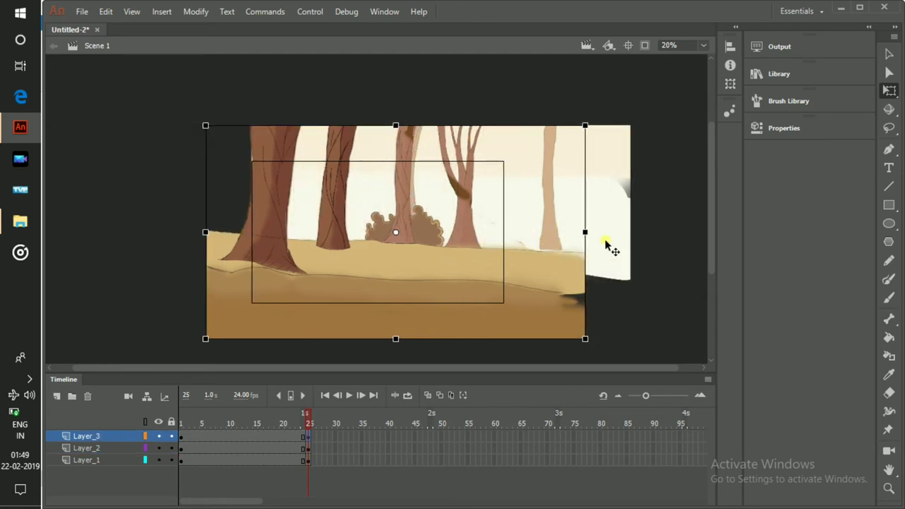
pyautogui.hotkey('ctrl', 'z')
pyautogui.moveTo(178, 451); pyautogui.dragTo(312, 452)
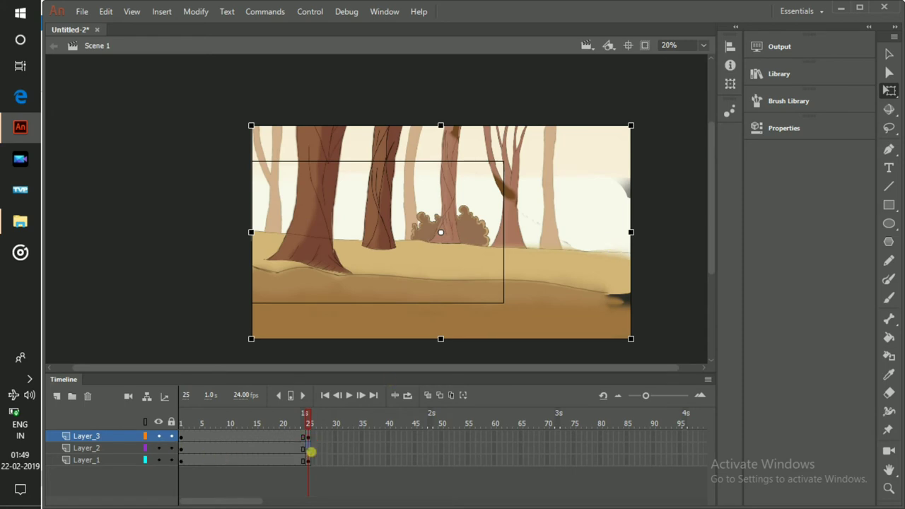
pyautogui.moveTo(542, 237)
pyautogui.mouseDown()
pyautogui.moveTo(523, 233)
pyautogui.moveTo(532, 242)
pyautogui.mouseUp()
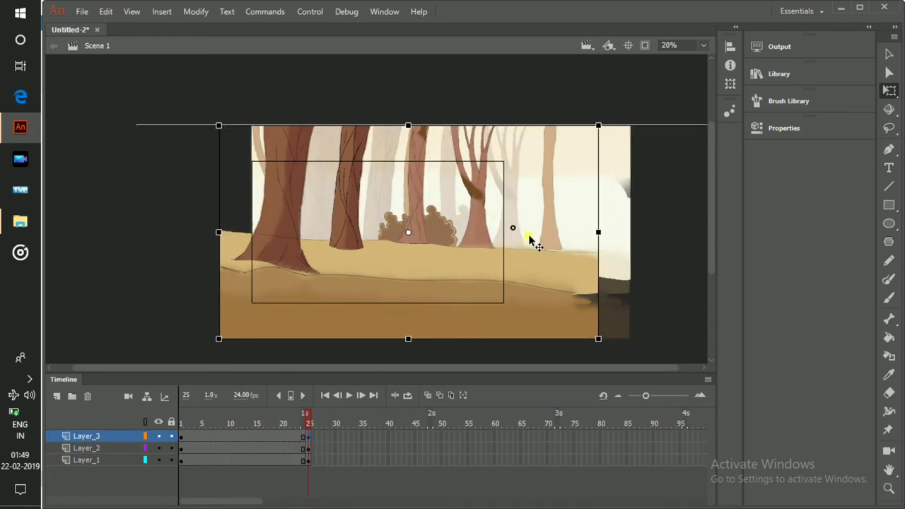
pyautogui.hotkey('ctrl', 'z')
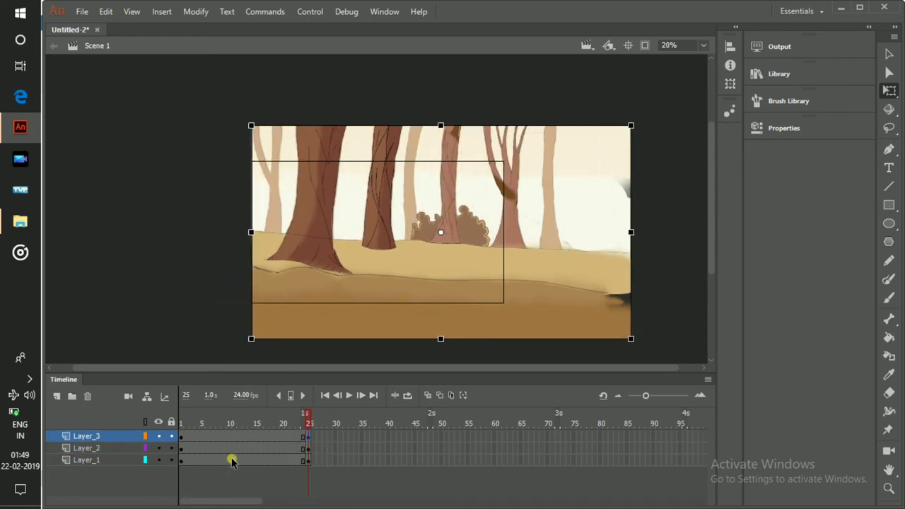
pyautogui.click(160, 437)
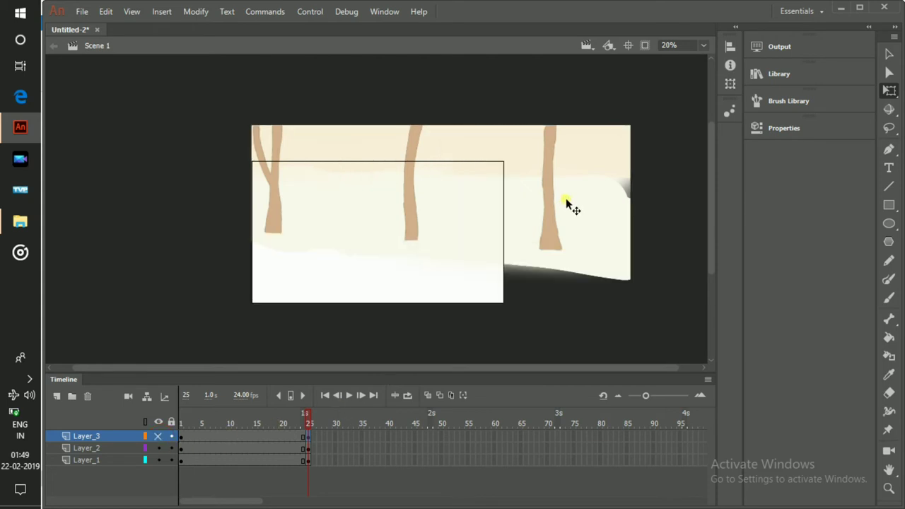
# - Shift Layer_2's pale trees slightly left at frame 25 and unhide Layer_3
pyautogui.moveTo(558, 204); pyautogui.dragTo(516, 202)
pyautogui.click(607, 316)
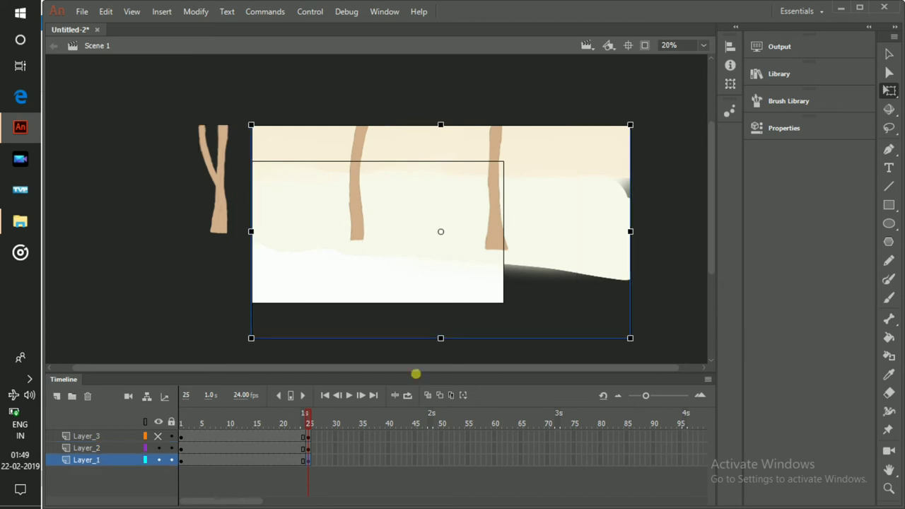
pyautogui.click(139, 437)
pyautogui.click(304, 436)
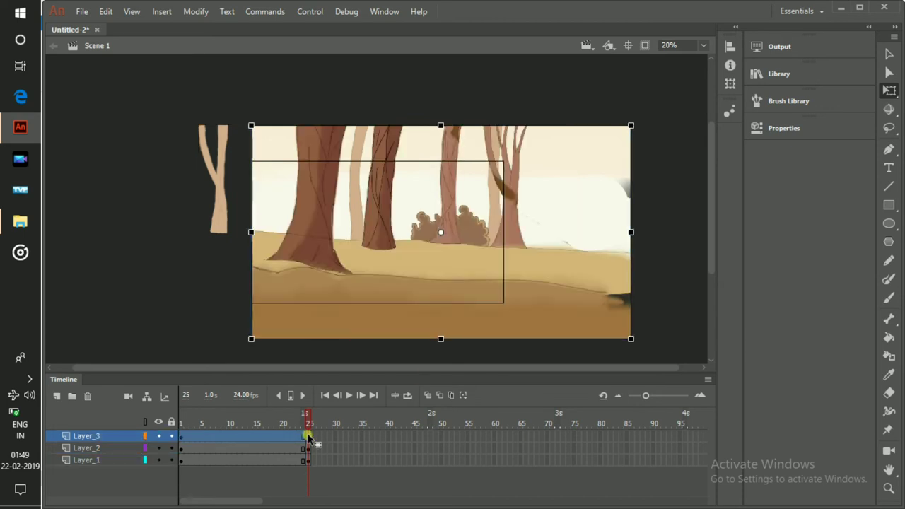
# - Move Layer_3's forest well left at frame 25 so it ends at the stage's right edge
pyautogui.click(307, 436)
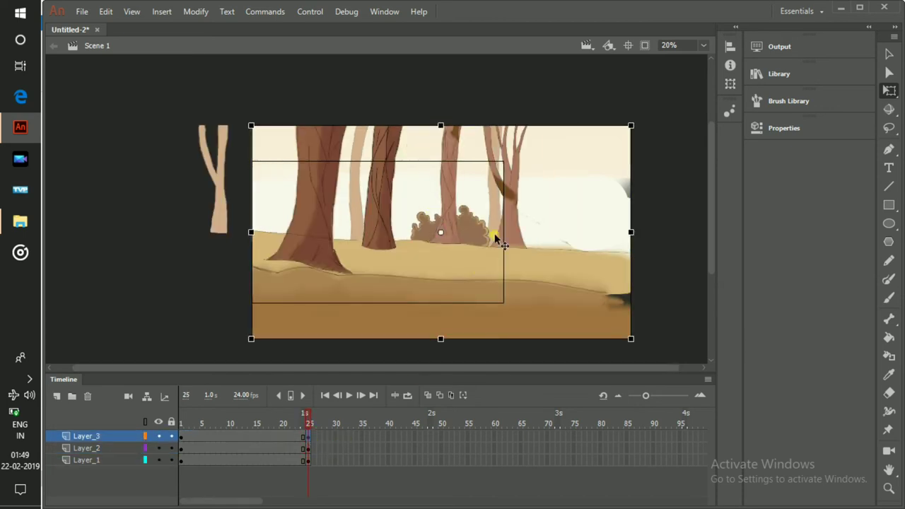
pyautogui.moveTo(563, 257); pyautogui.dragTo(446, 259)
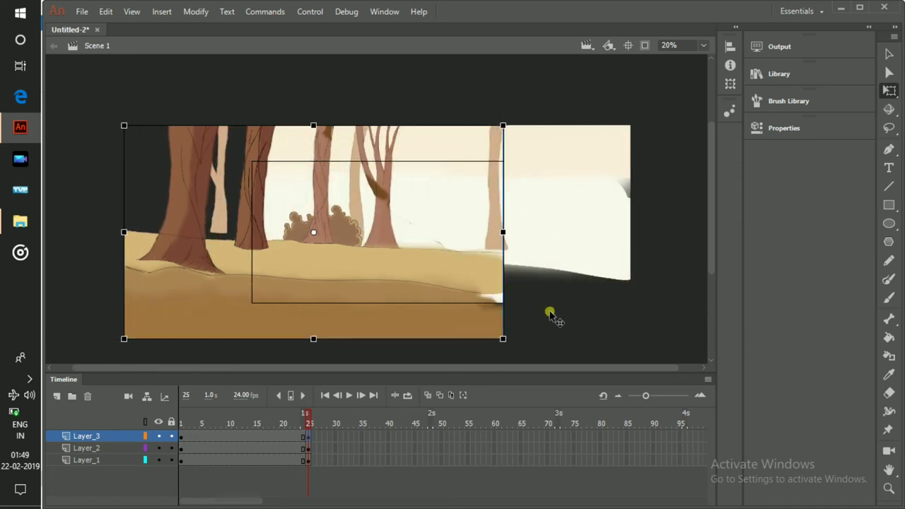
pyautogui.click(249, 437)
pyautogui.click(249, 461)
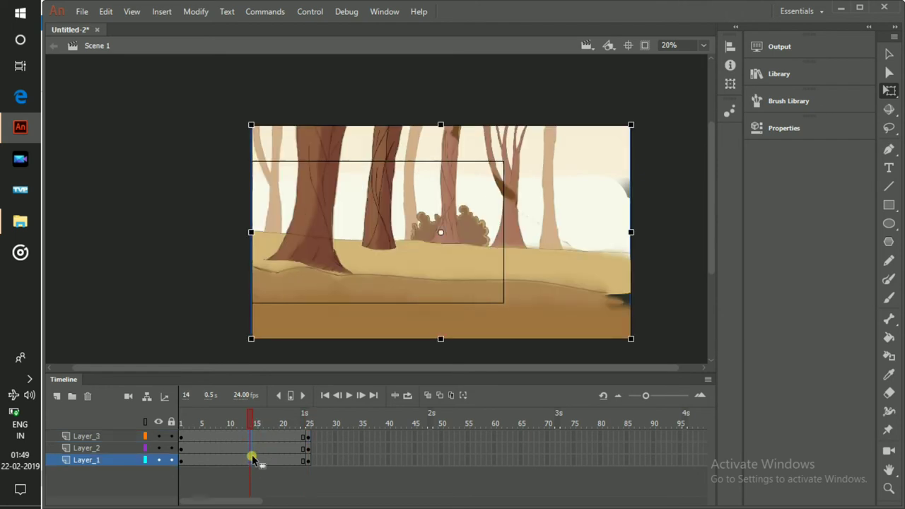
# - Add classic tweens over frames 1–25 on all layers, converting the artwork to symbols, then play
pyautogui.rightClick(252, 459)
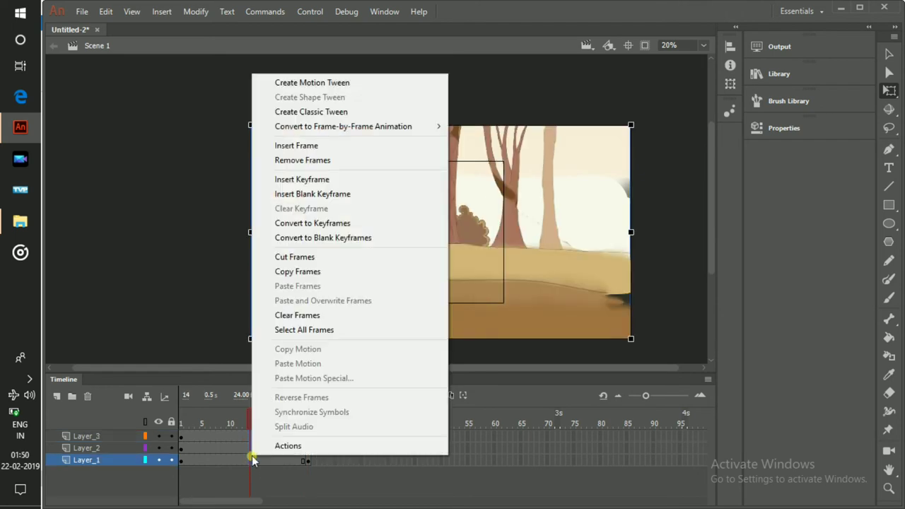
pyautogui.click(325, 114)
pyautogui.press('Return')
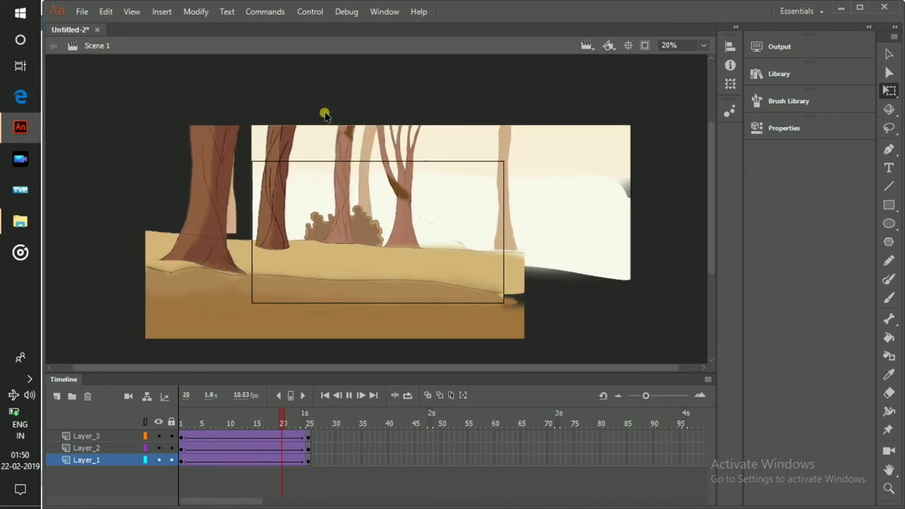
pyautogui.press('Return')
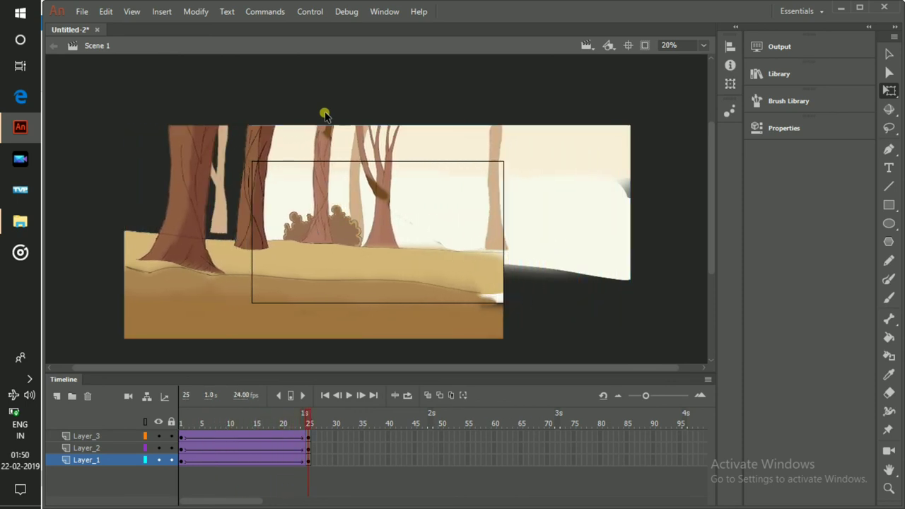
# - Test the movie as an SWF, keeping the export running instead of cancelling it
pyautogui.hotkey('ctrl', 'Return')
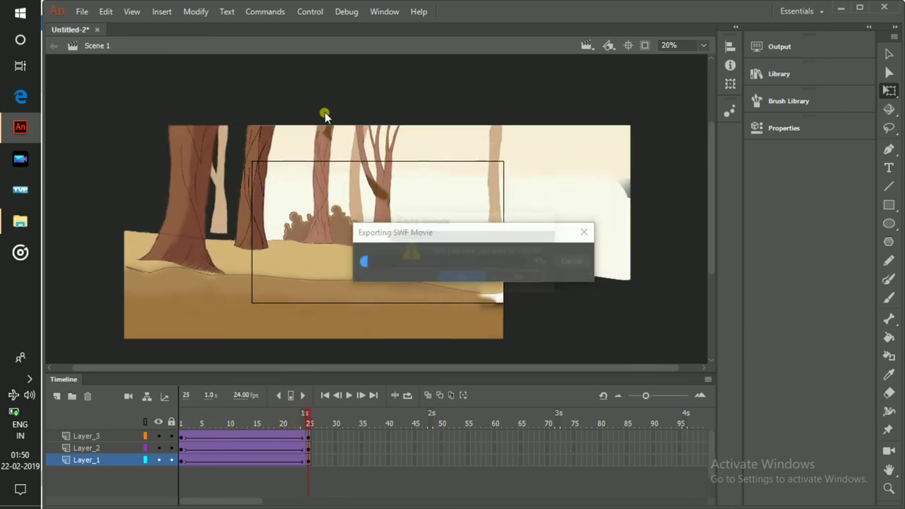
pyautogui.press('Escape')
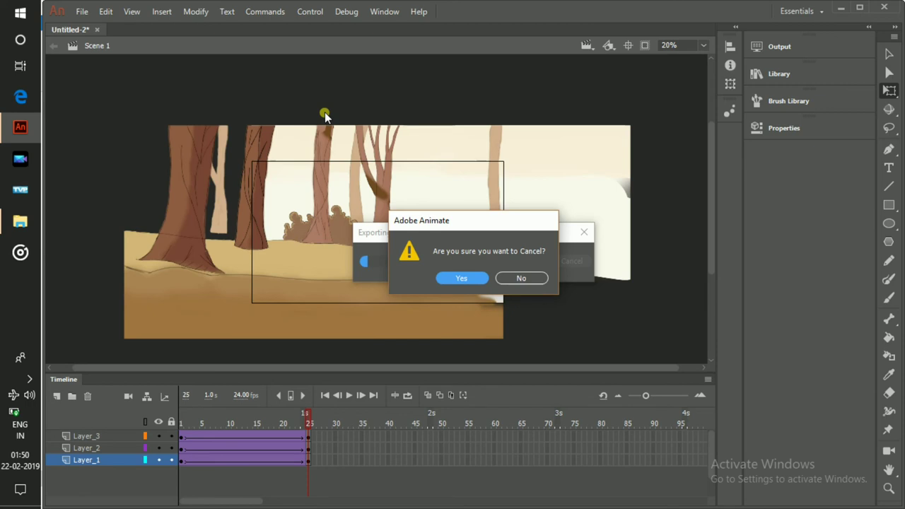
pyautogui.press('Escape')
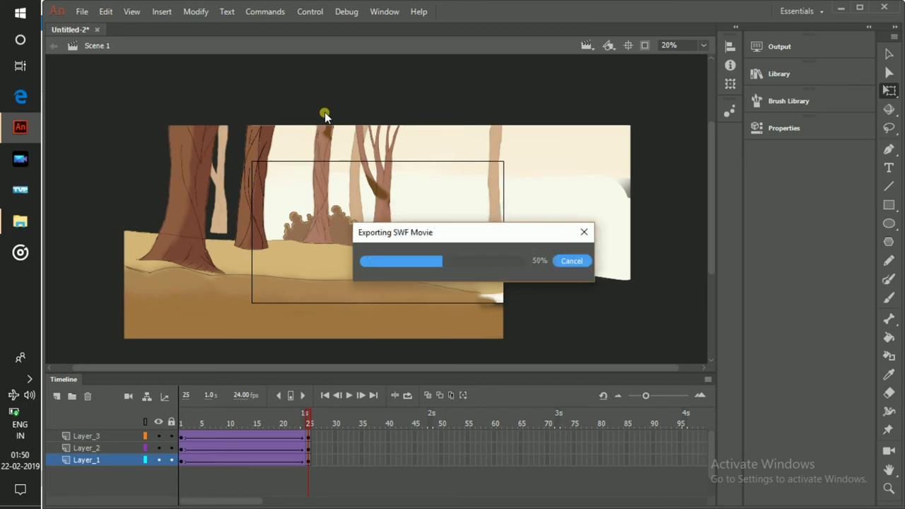